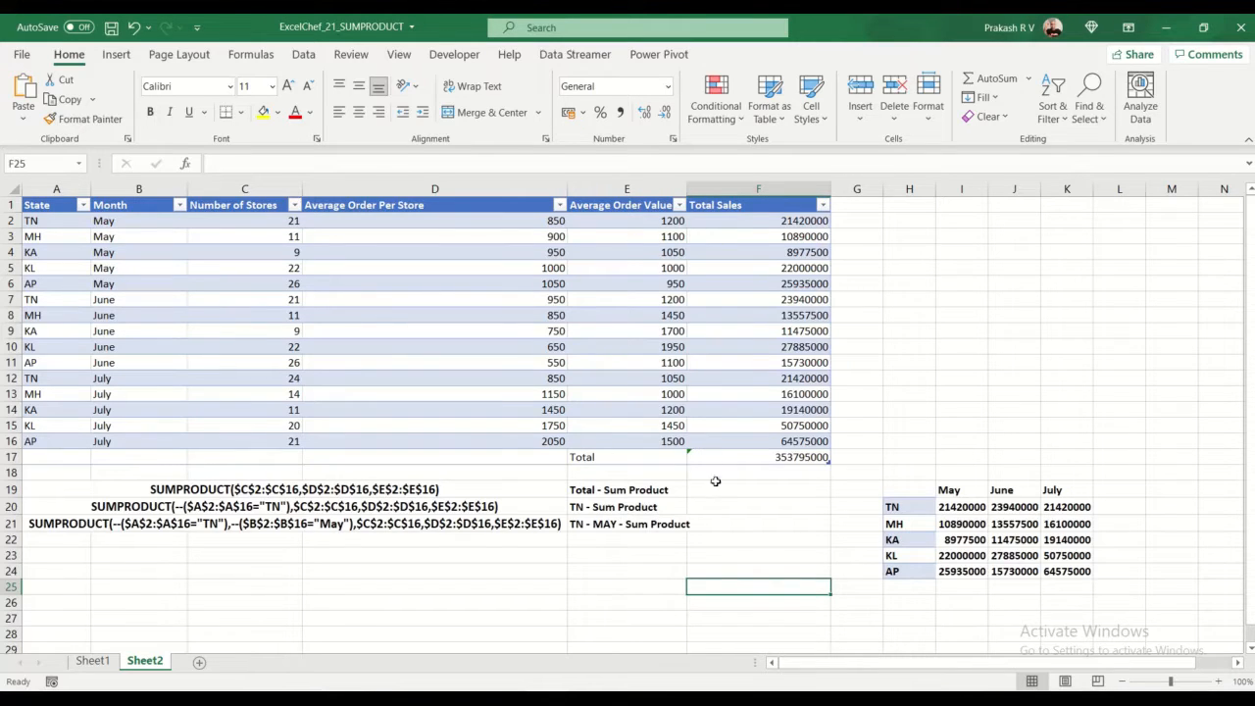
# Step: Enter =SUMPRODUCT(C1:C16,D1:D16,E1:E16) in F19 to calculate Total - Sum Product from stores, orders per store and order value
pyautogui.click(785, 458)
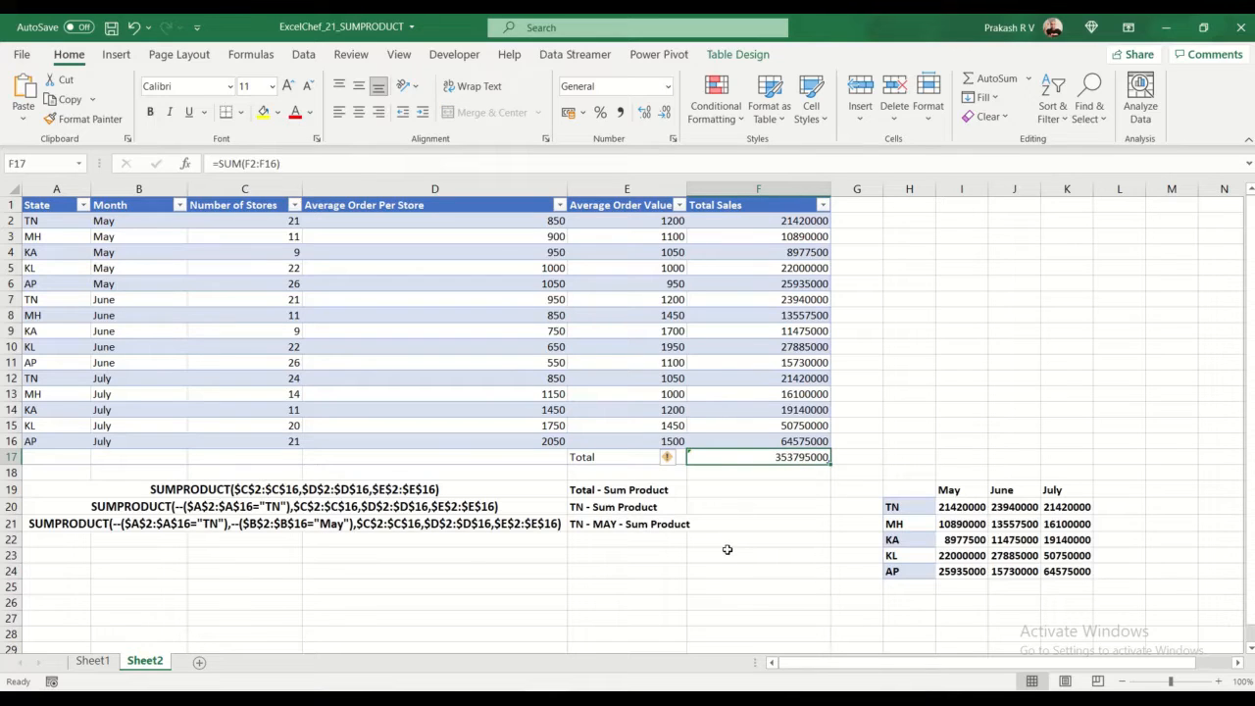
pyautogui.click(794, 491)
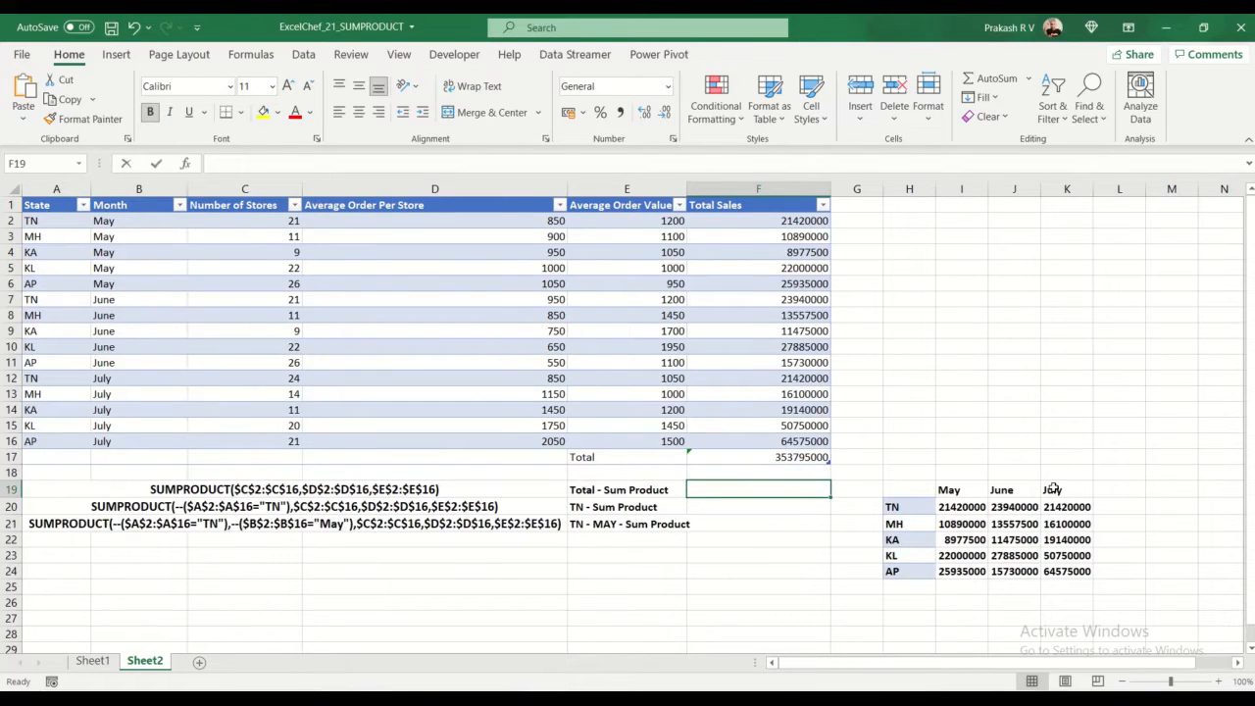
pyautogui.write('=SUMPRODUCT(')
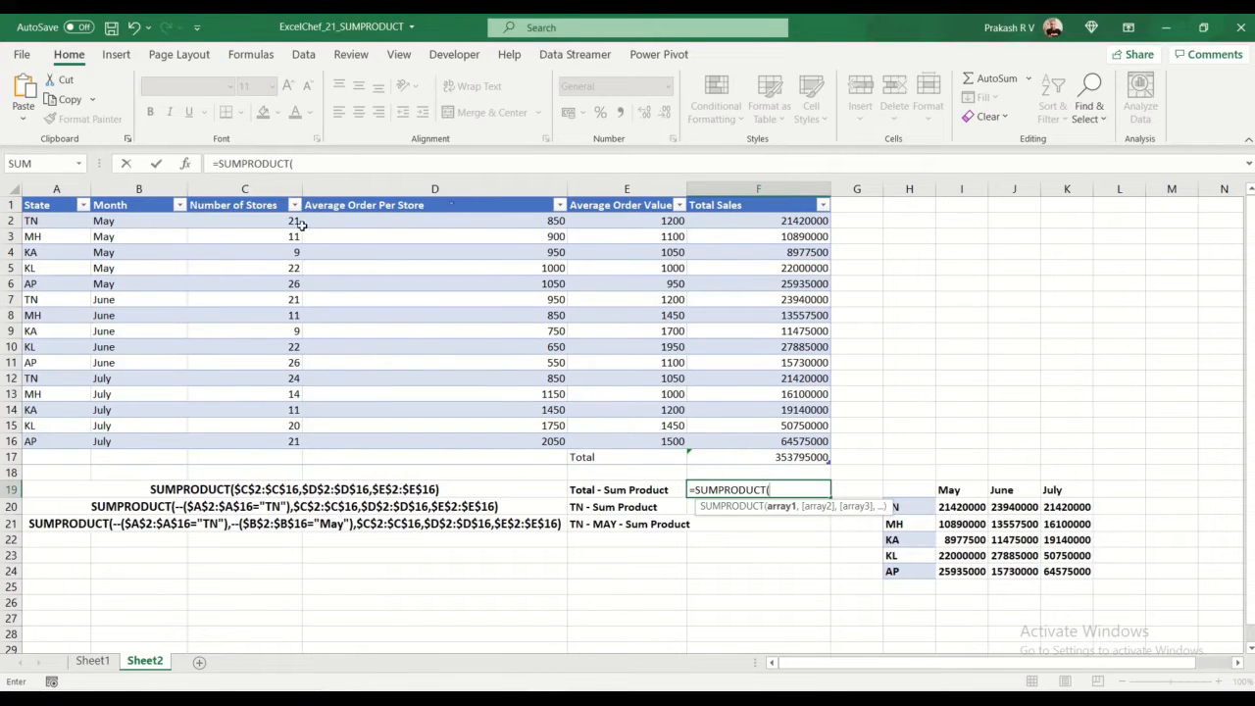
pyautogui.moveTo(265, 206); pyautogui.dragTo(262, 439)
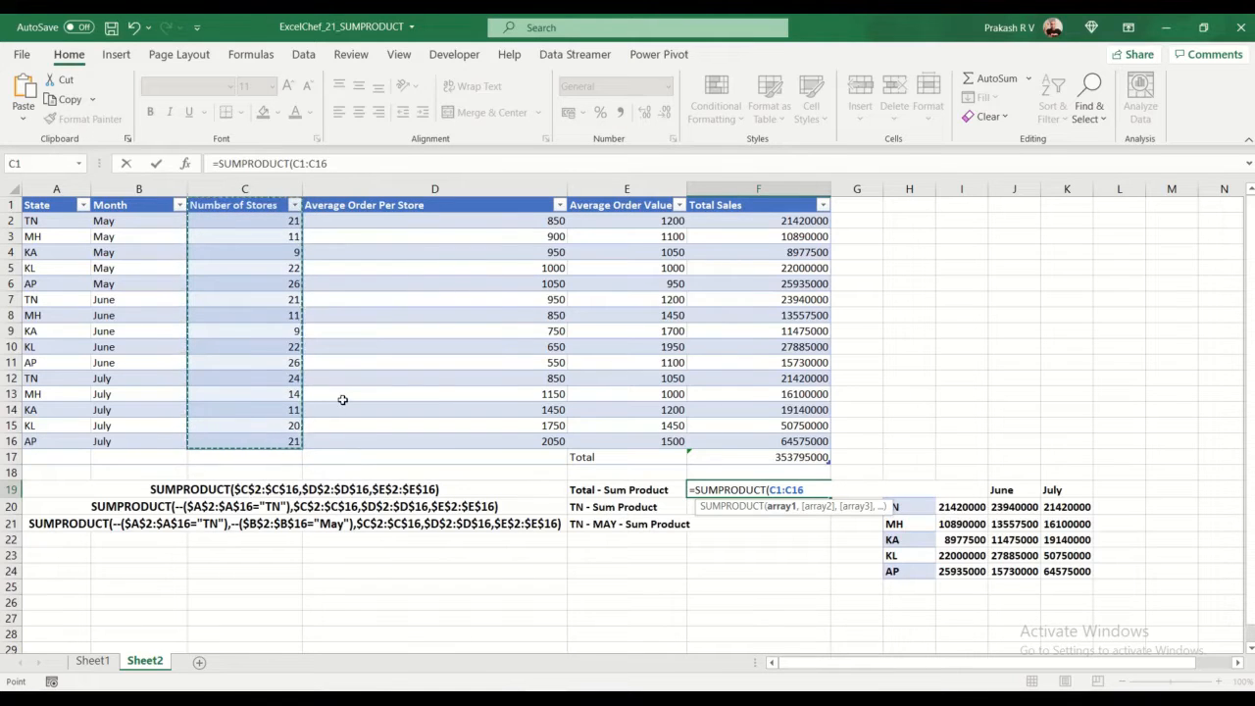
pyautogui.write(',')
pyautogui.moveTo(413, 203); pyautogui.dragTo(380, 448)
pyautogui.write(',')
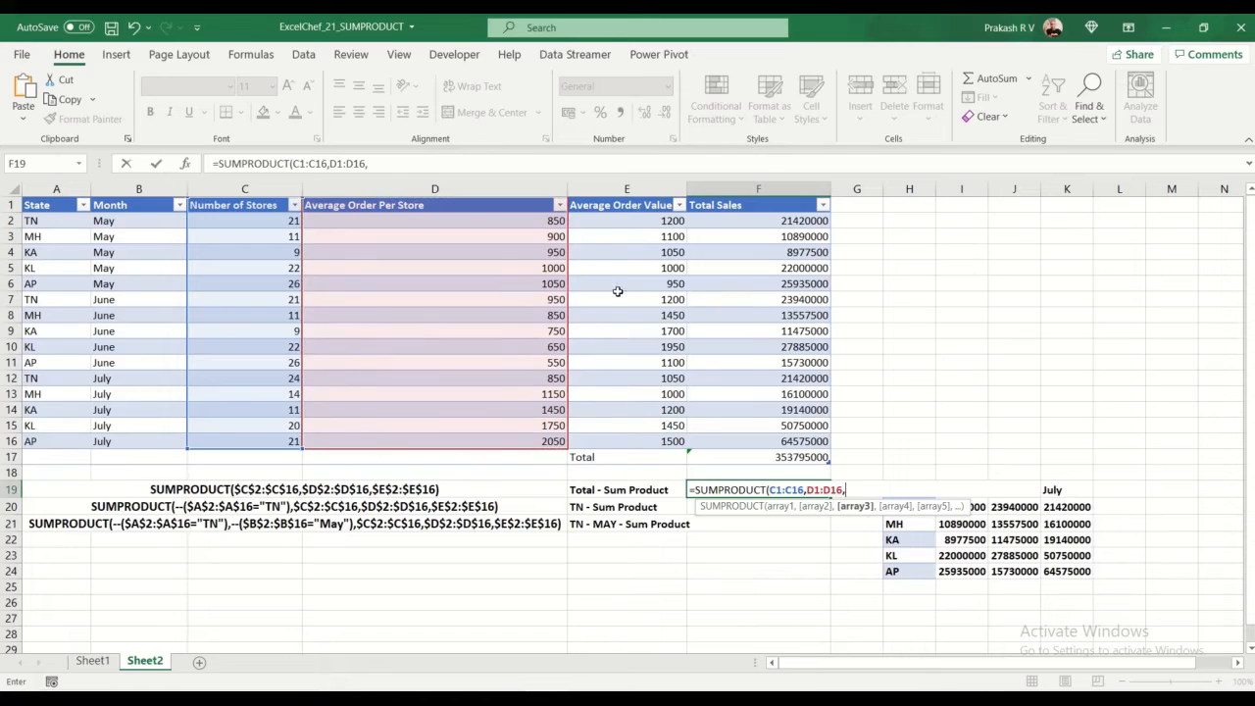
pyautogui.click(620, 204)
pyautogui.moveTo(621, 204); pyautogui.dragTo(619, 442)
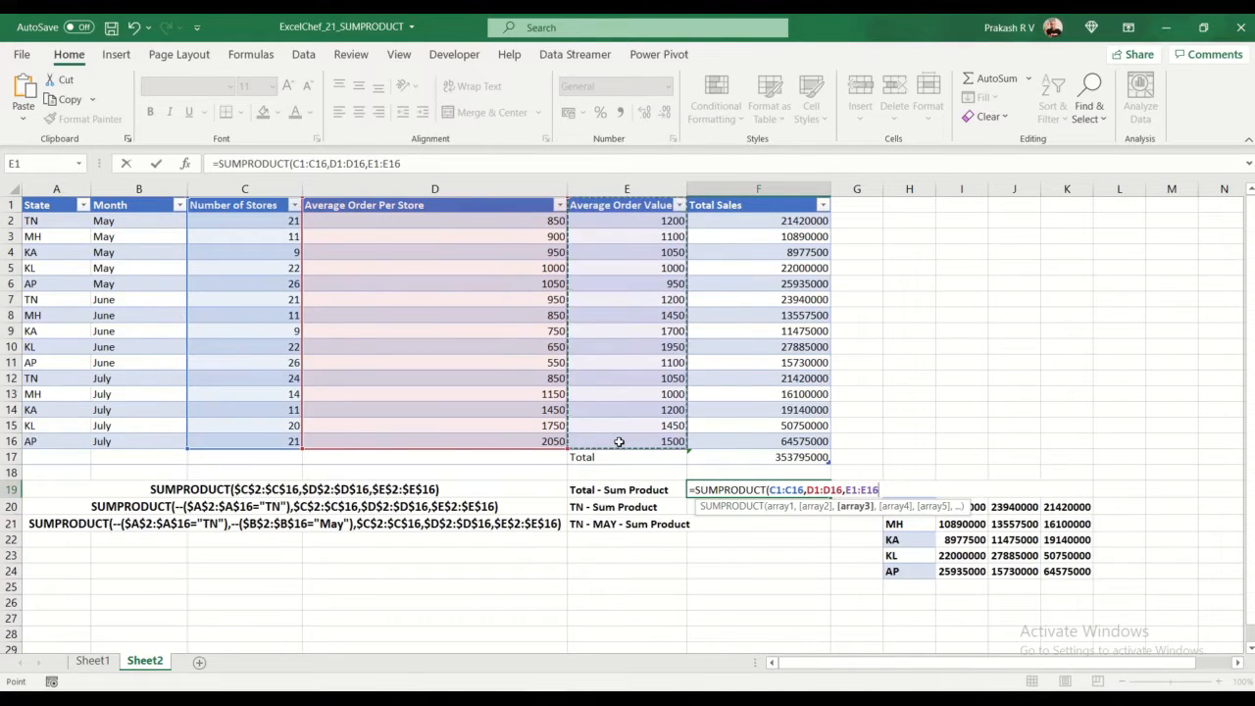
pyautogui.write(')')
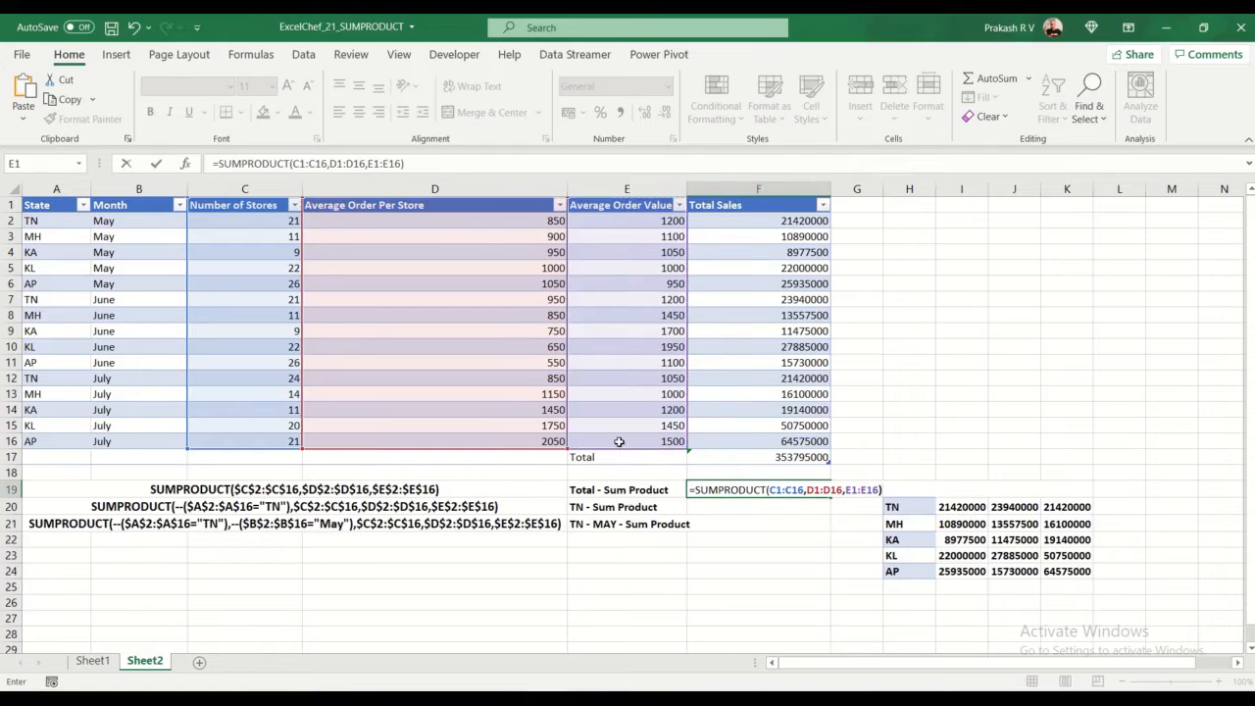
pyautogui.press('Return')
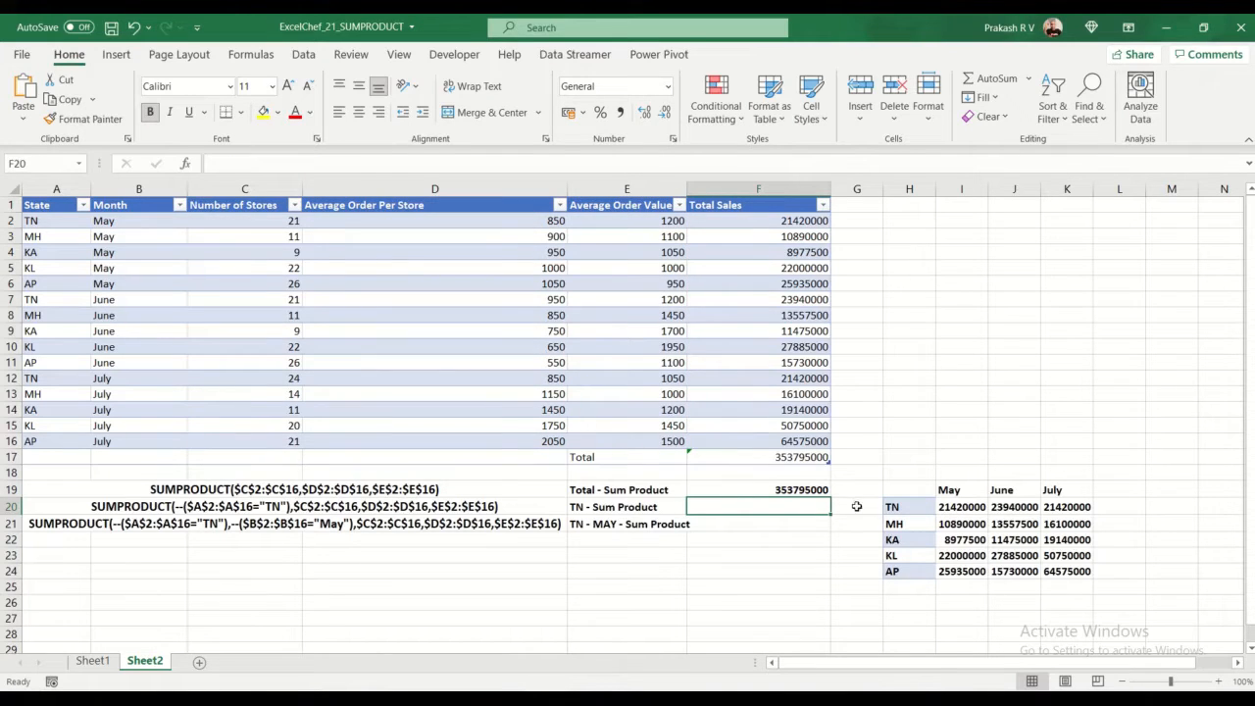
# Step: Compare the Total - Sum Product result in F19 with the table total in F17 and the row formula in F2
pyautogui.click(824, 493)
pyautogui.click(807, 459)
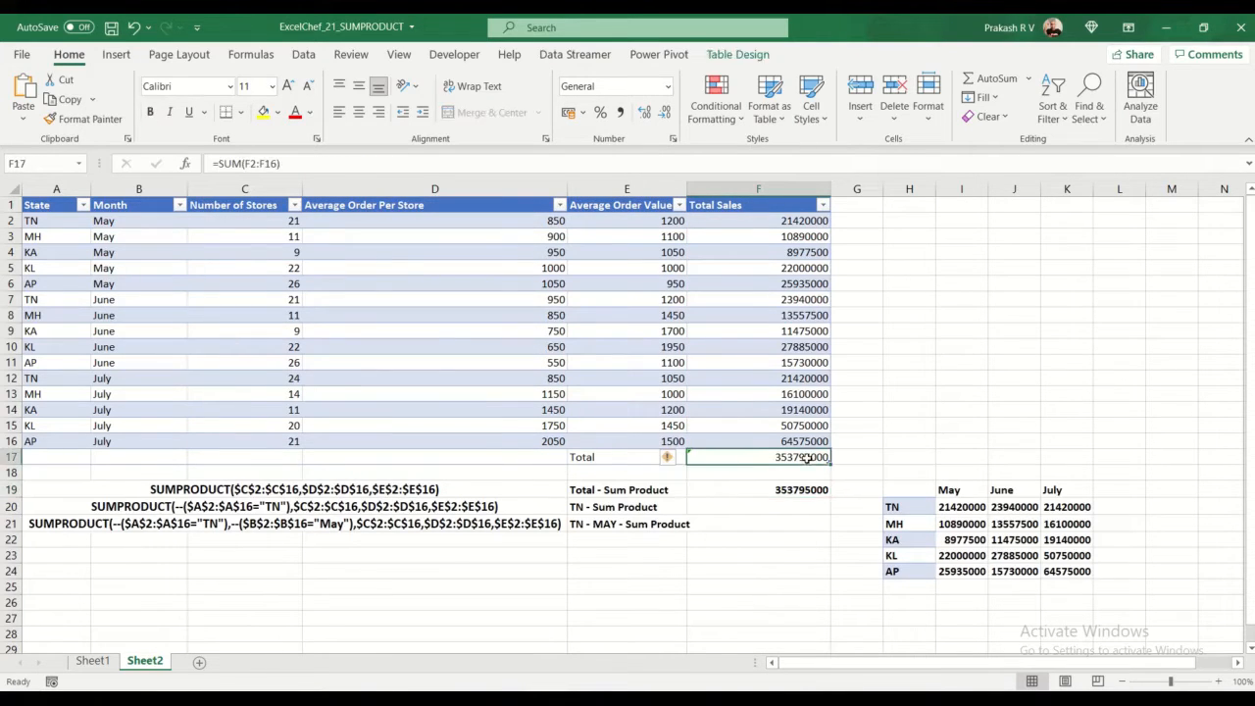
pyautogui.click(767, 221)
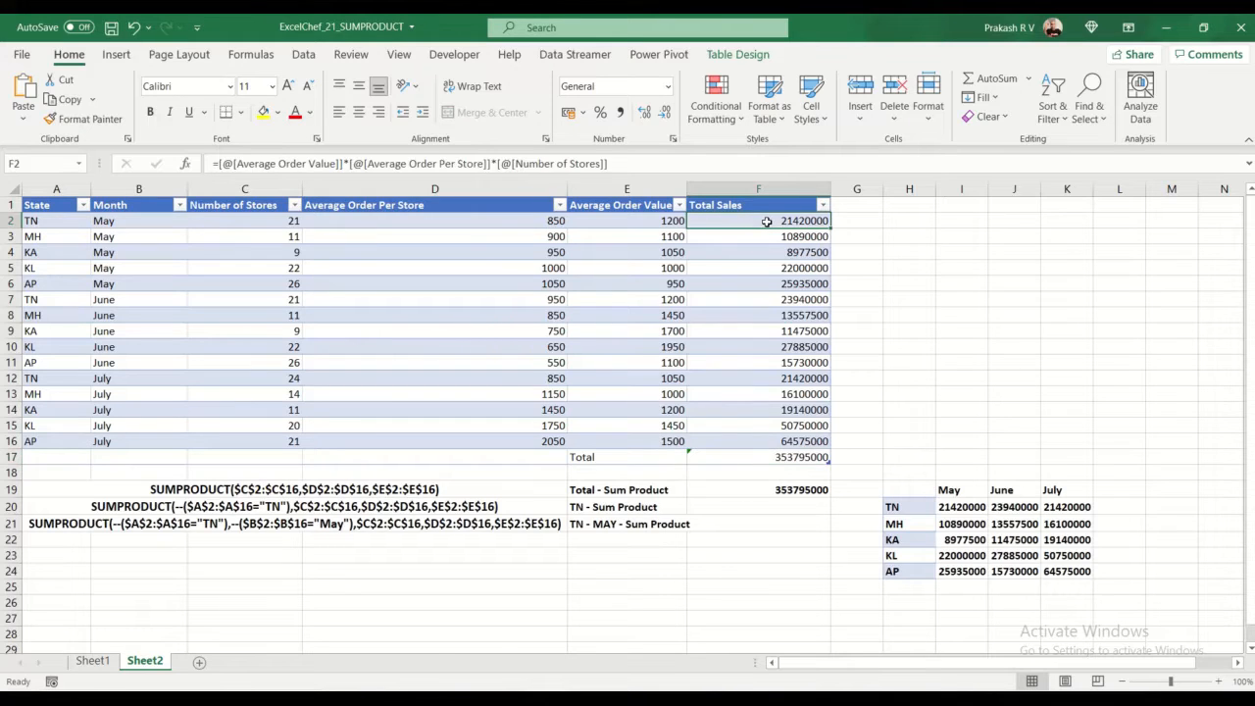
pyautogui.click(769, 493)
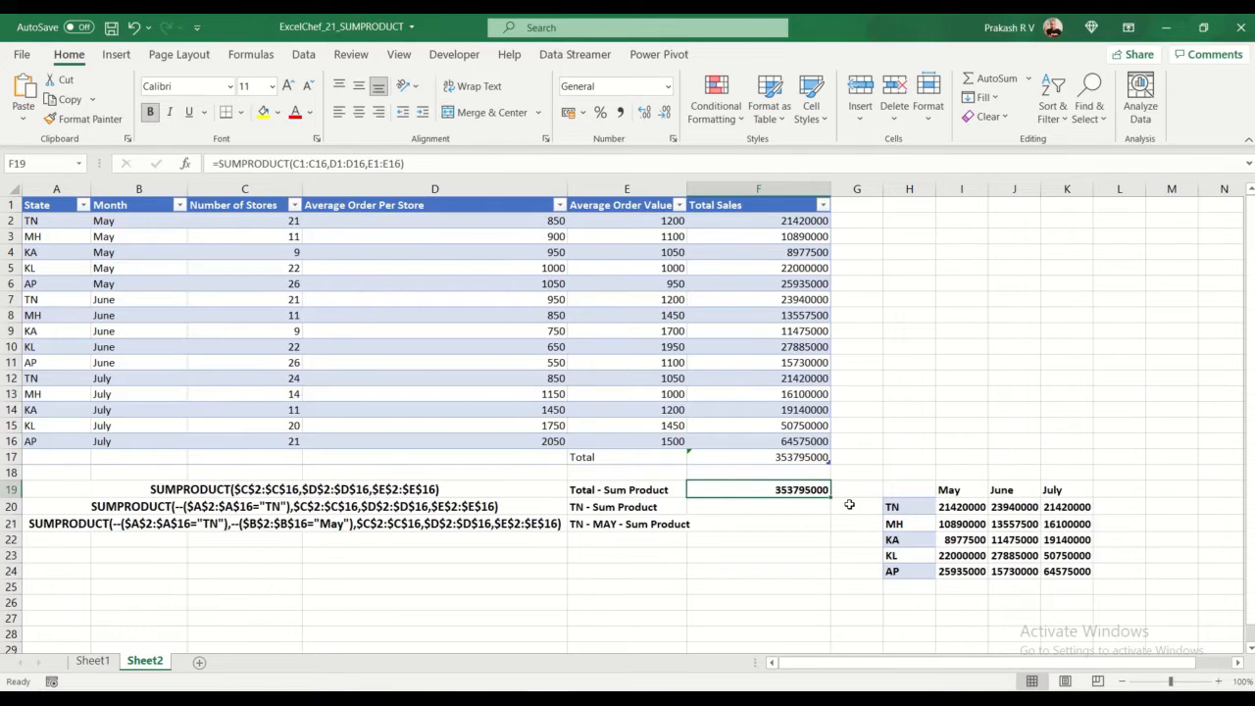
# Step: Review the TN - Sum Product label and locate the TN rows in the table's State column
pyautogui.click(591, 512)
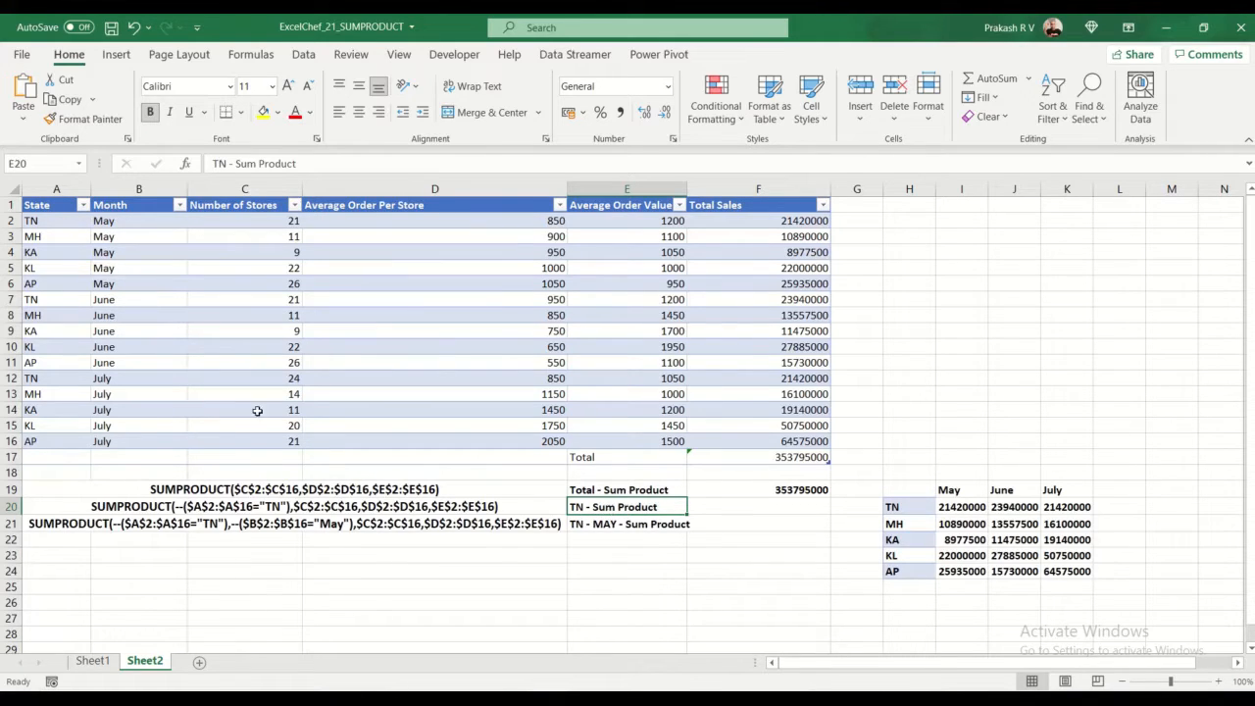
pyautogui.click(49, 226)
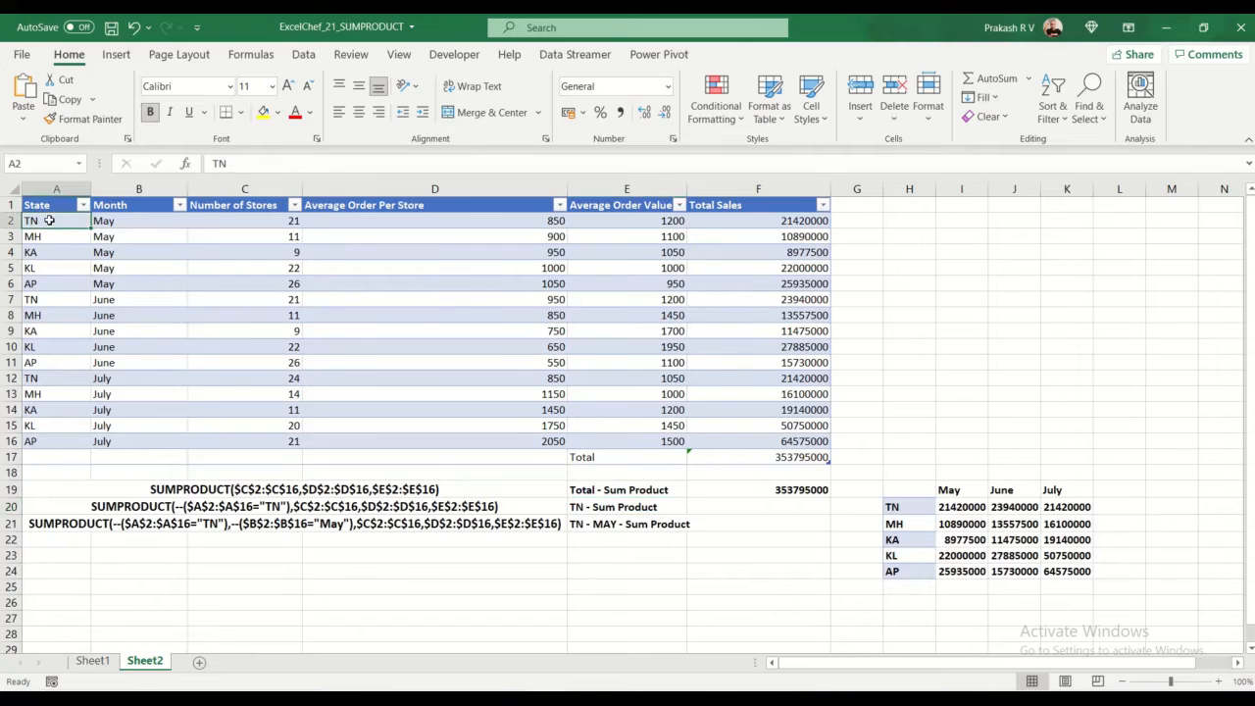
pyautogui.click(49, 300)
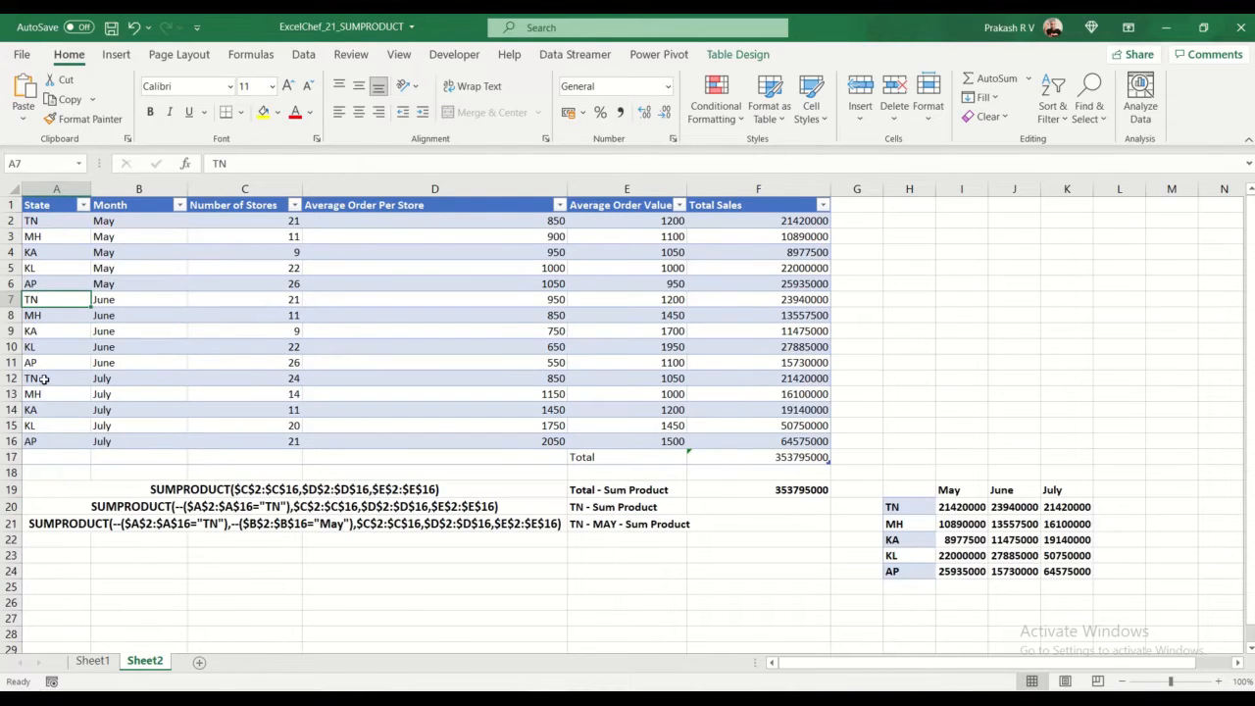
pyautogui.click(46, 381)
pyautogui.click(40, 224)
pyautogui.click(44, 393)
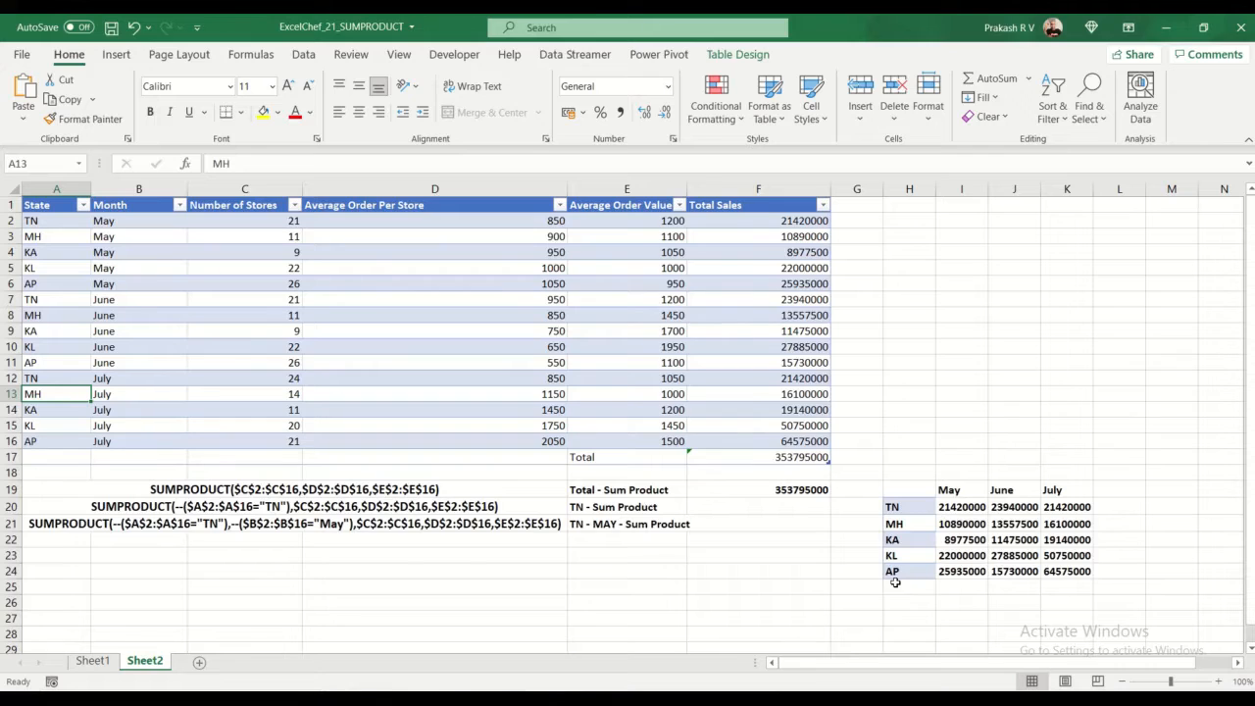
pyautogui.click(783, 508)
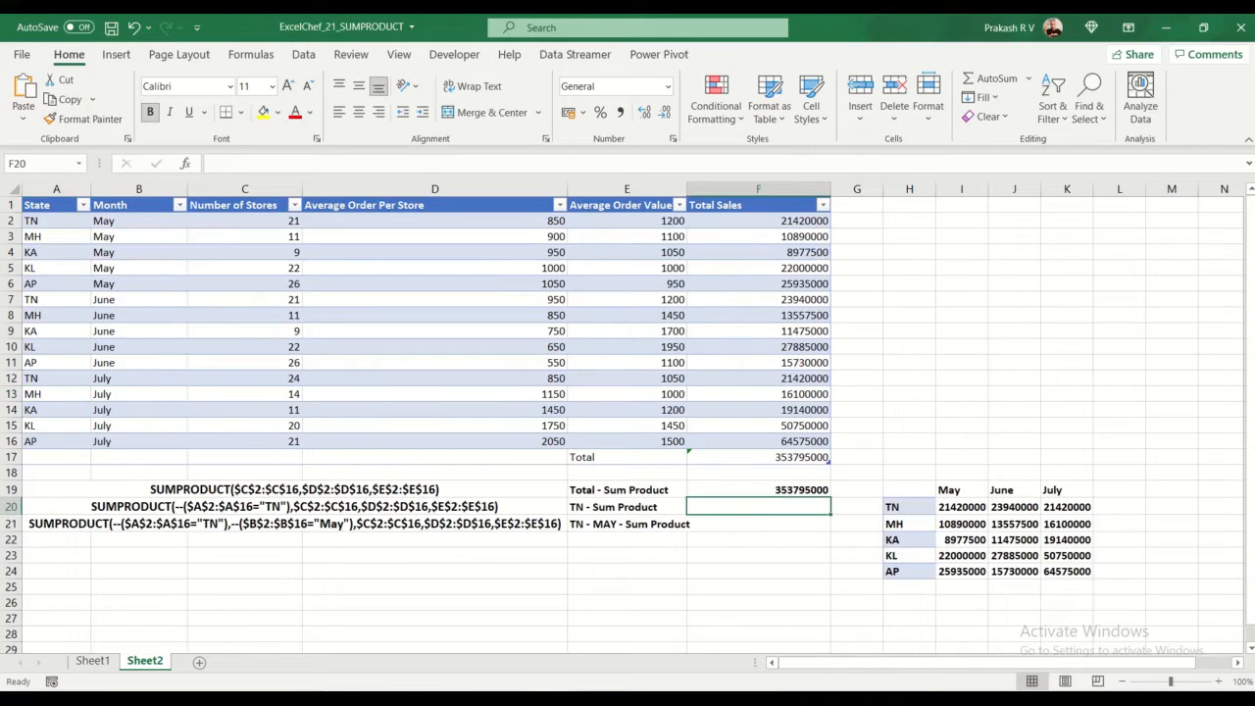
pyautogui.write('=sumpr')
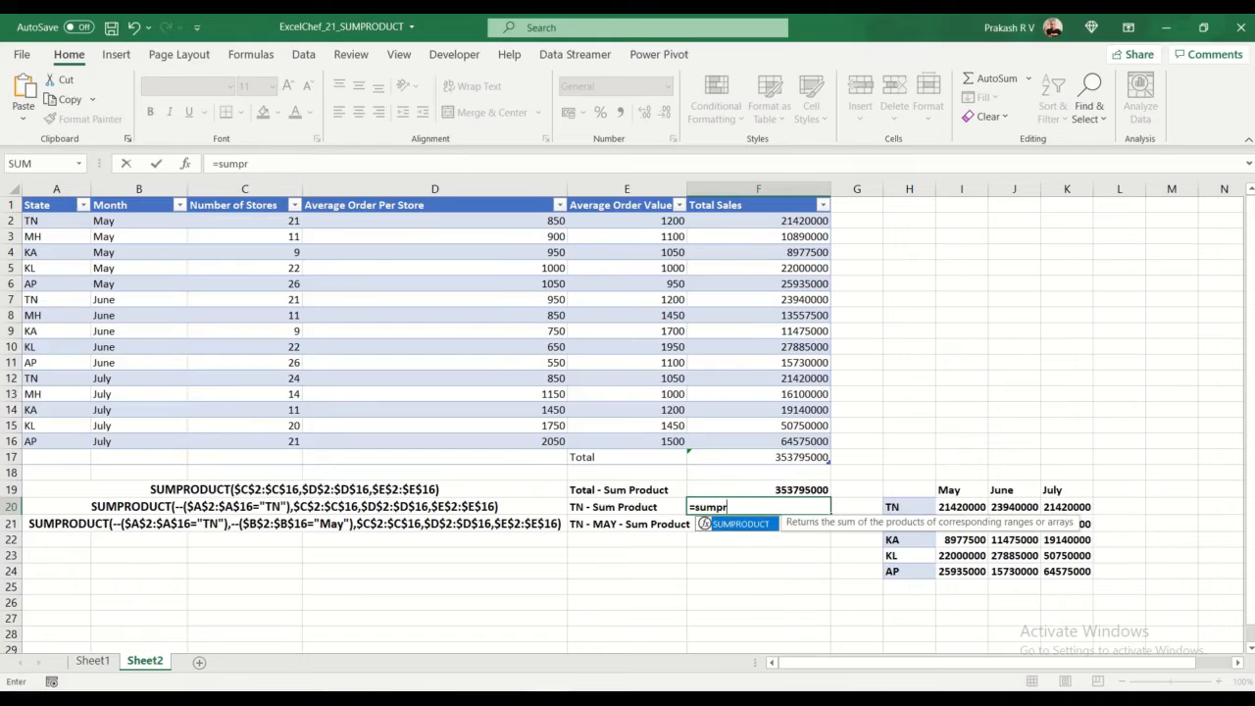
pyautogui.press('Tab')
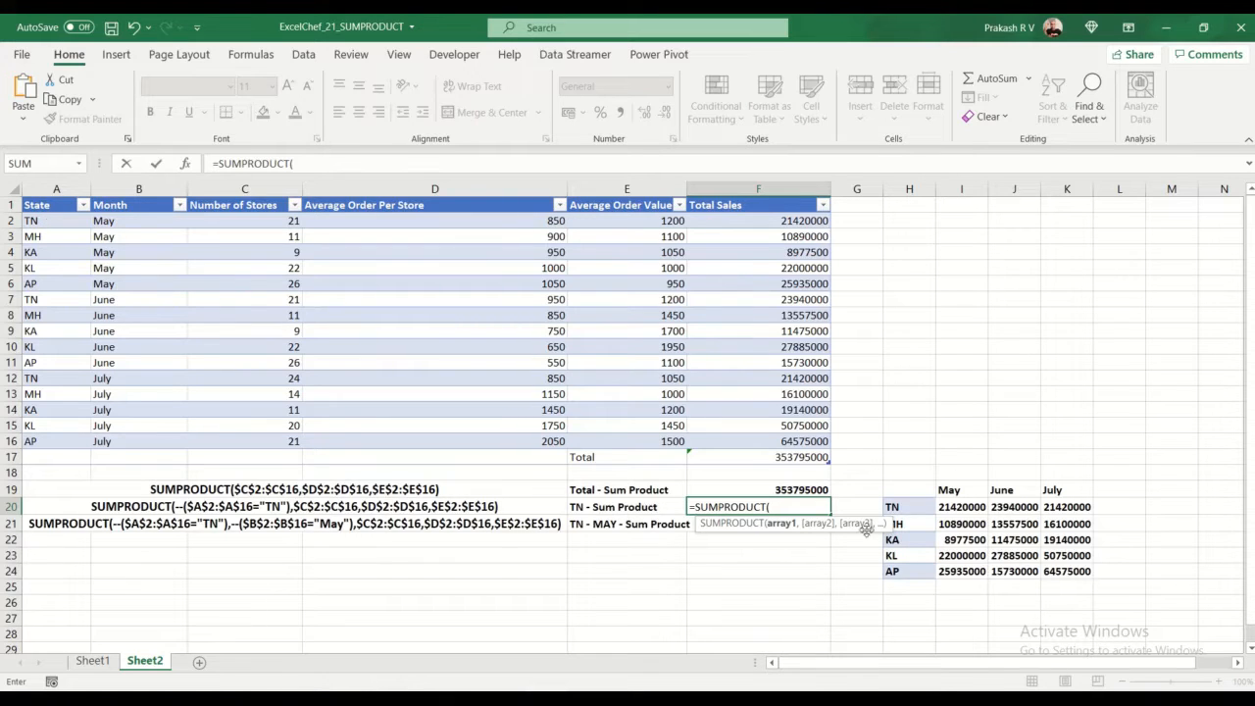
pyautogui.press('Escape')
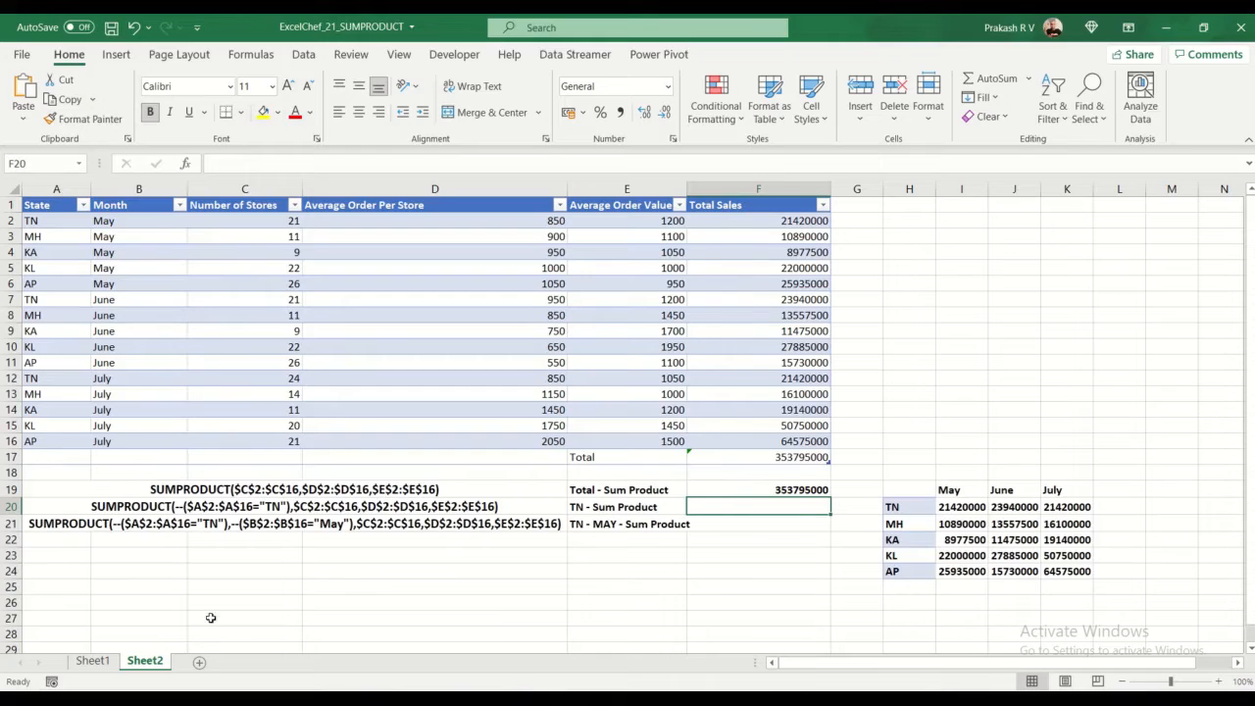
pyautogui.click(225, 571)
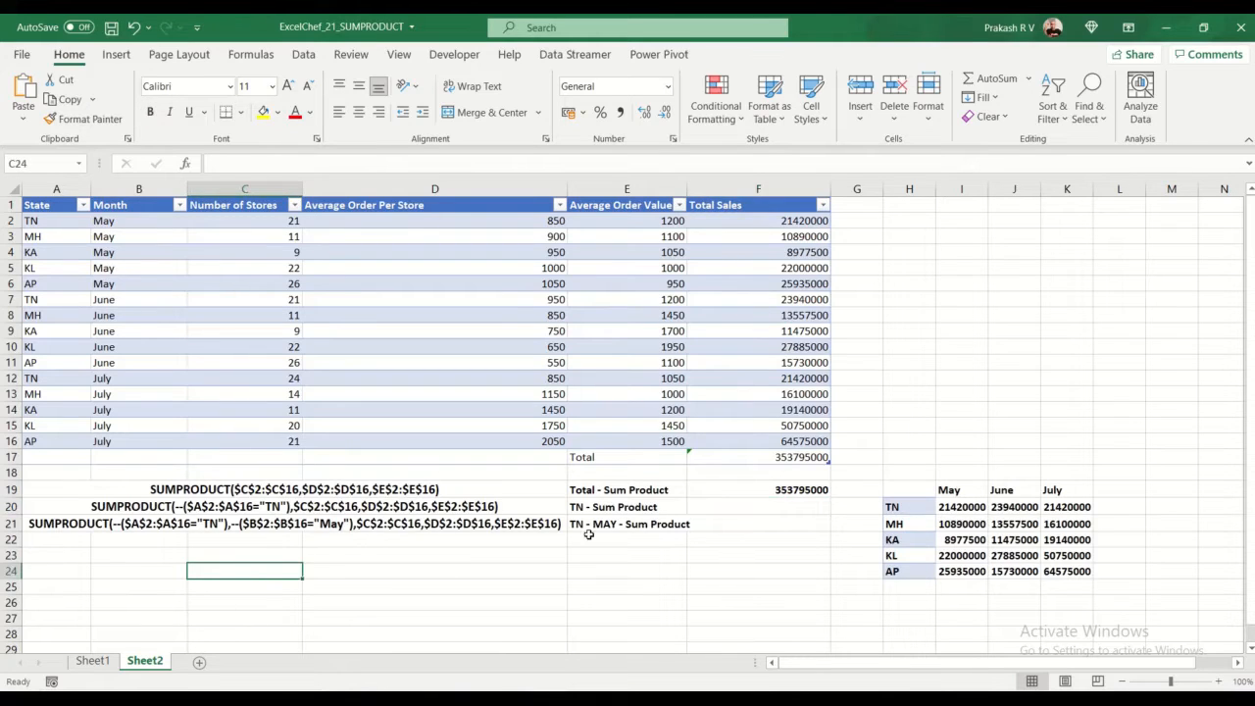
# Step: Enter the array comparison =A2:A16="TN" in H2 and check its results beside the TN rows
pyautogui.click(921, 221)
pyautogui.write('=')
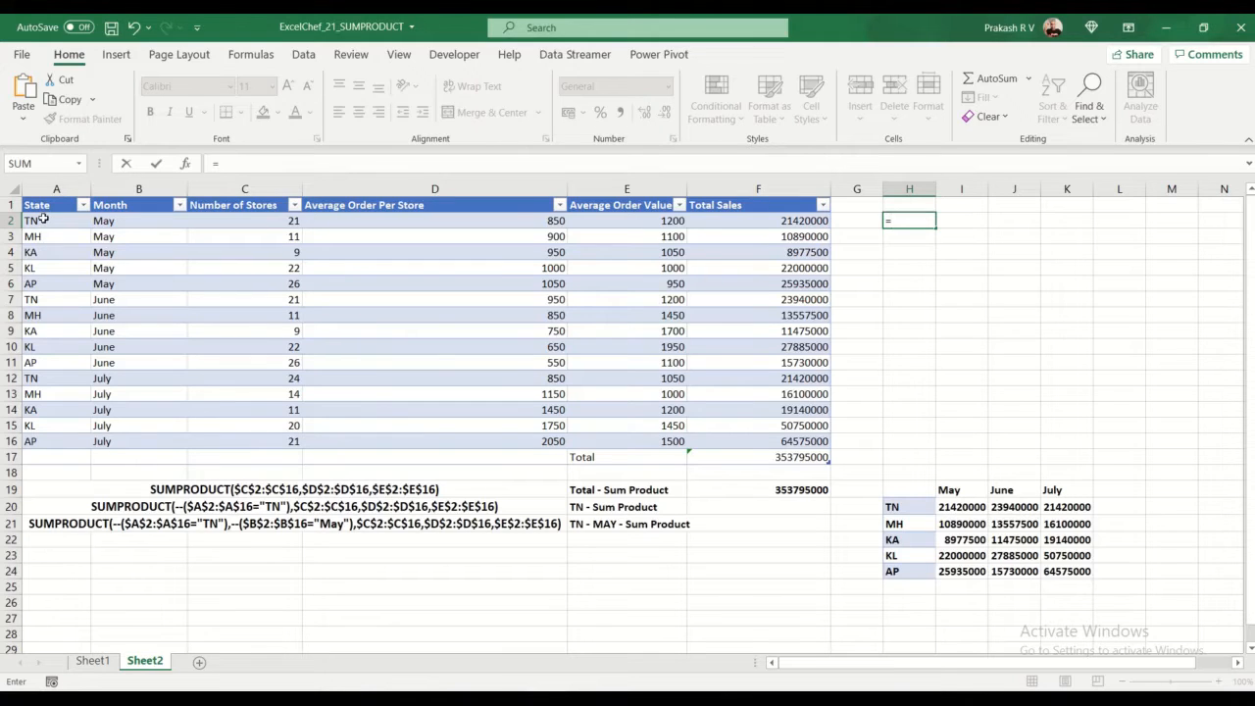
pyautogui.moveTo(43, 220); pyautogui.dragTo(59, 442)
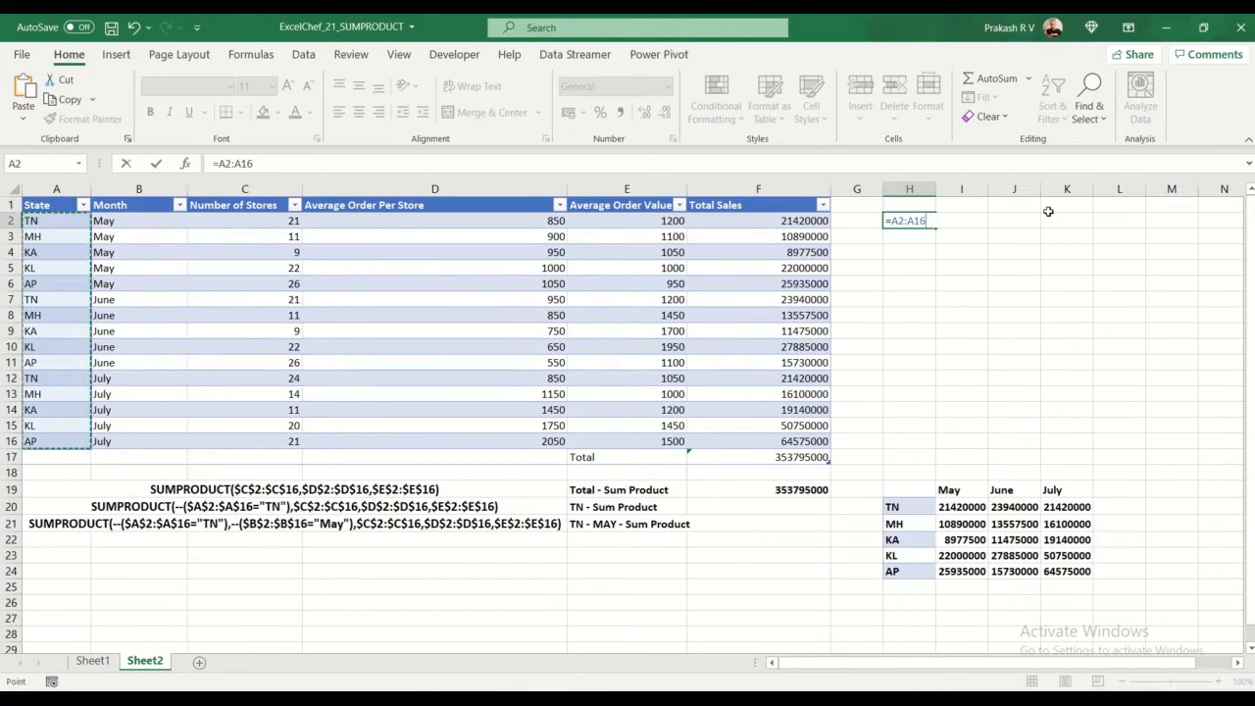
pyautogui.write('=')
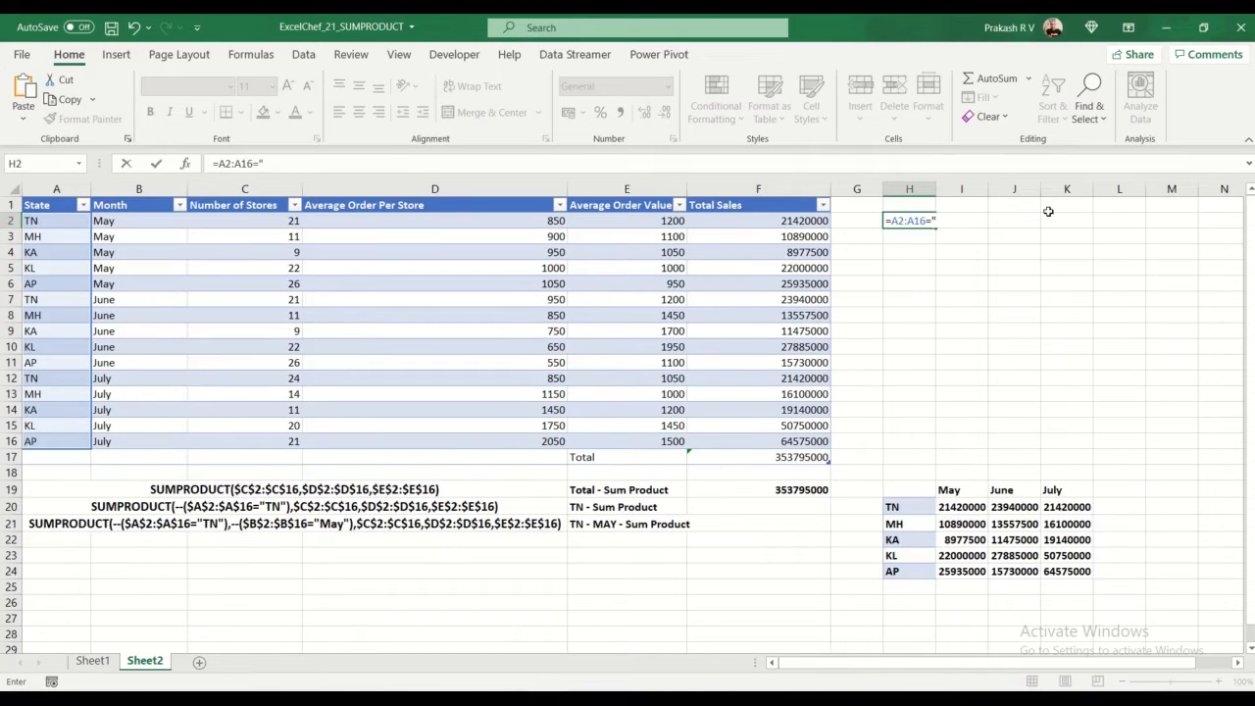
pyautogui.write('"TN')
pyautogui.press('Return')
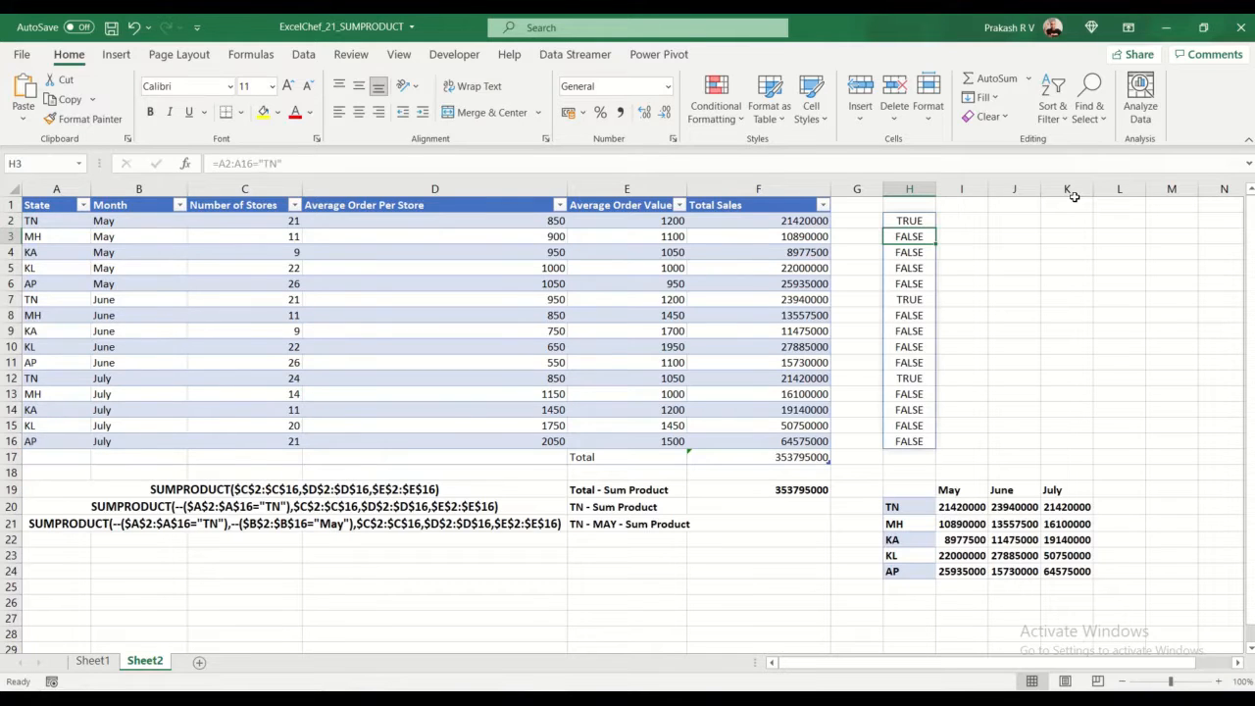
pyautogui.press('Up')
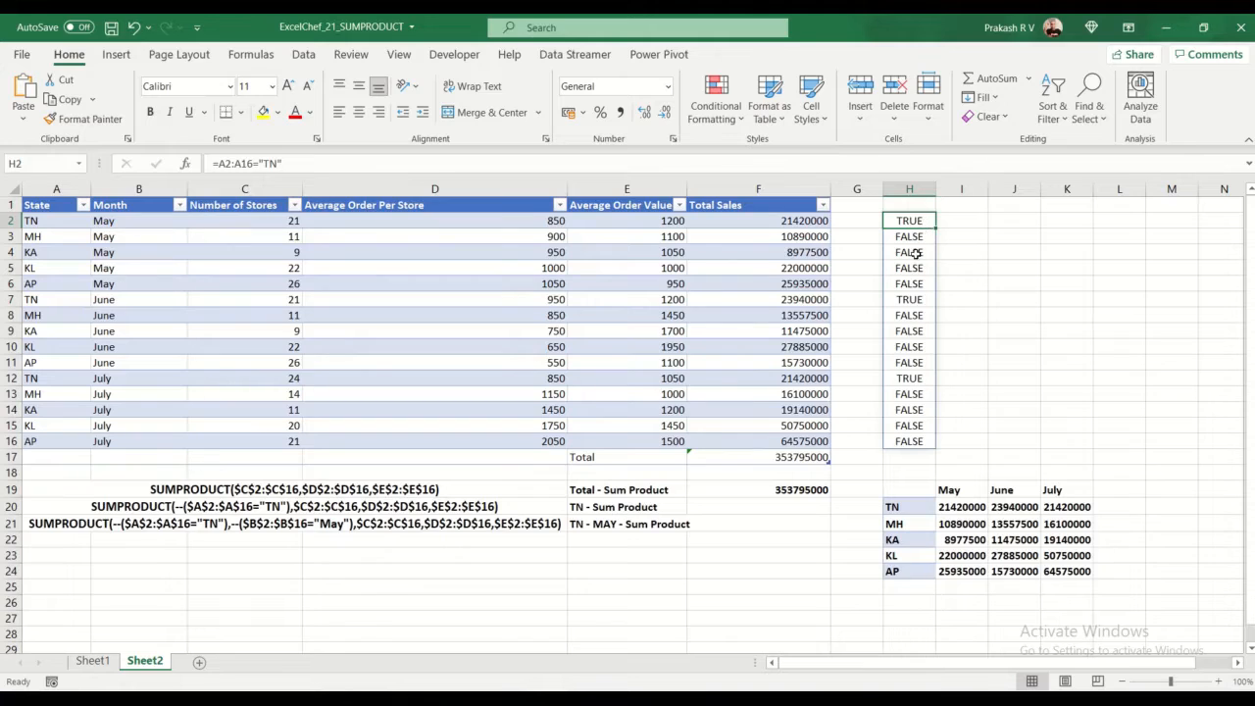
pyautogui.click(912, 302)
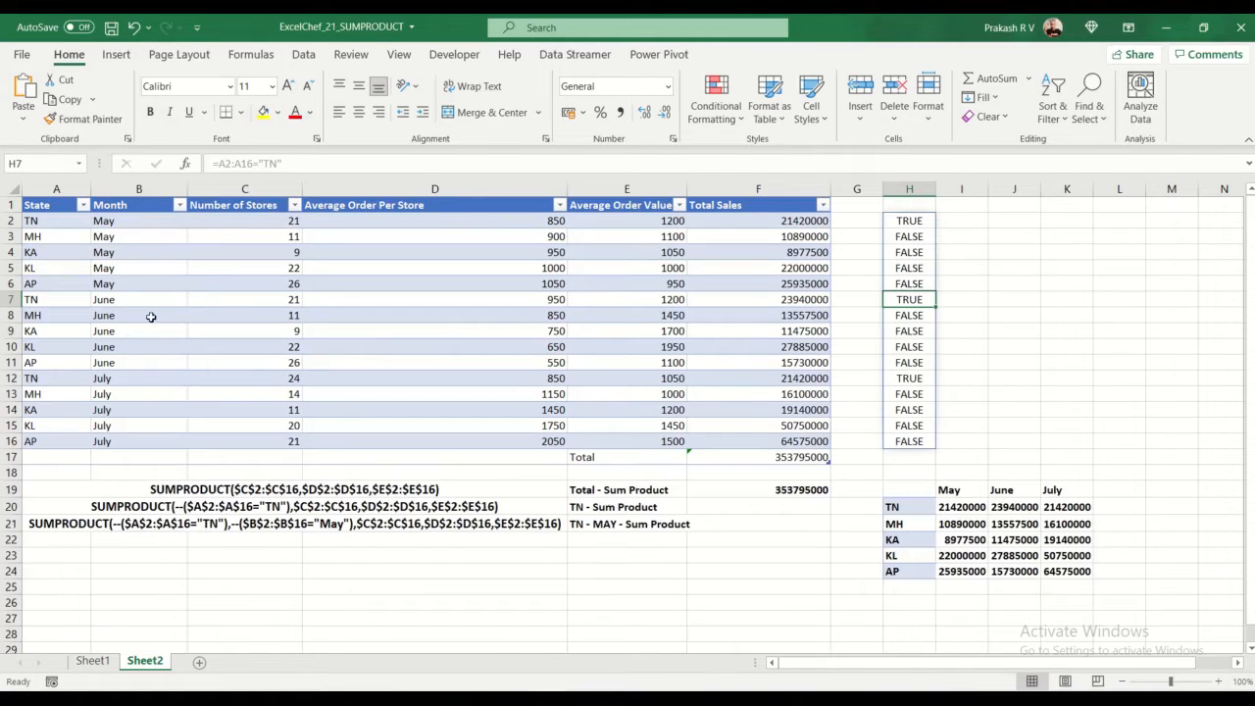
pyautogui.click(911, 377)
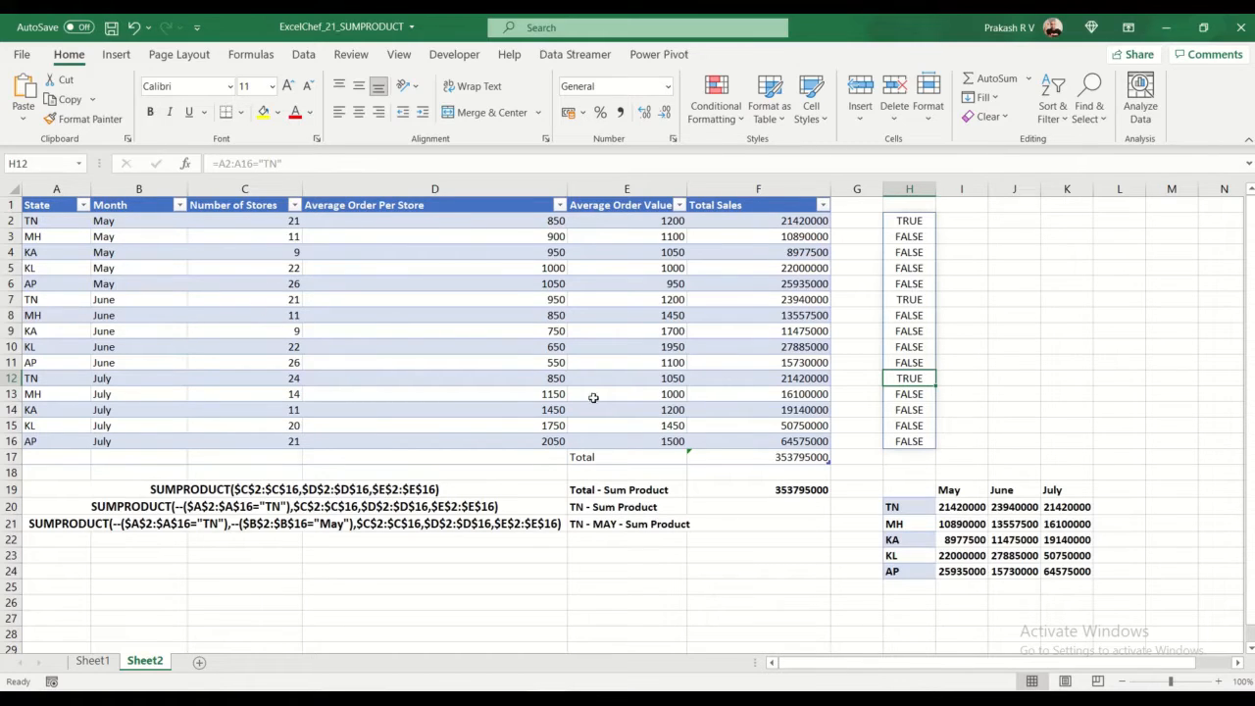
# Step: Change the formula in H2 to =--(A2:A16="TN") so the comparison returns ones and zeros
pyautogui.click(922, 226)
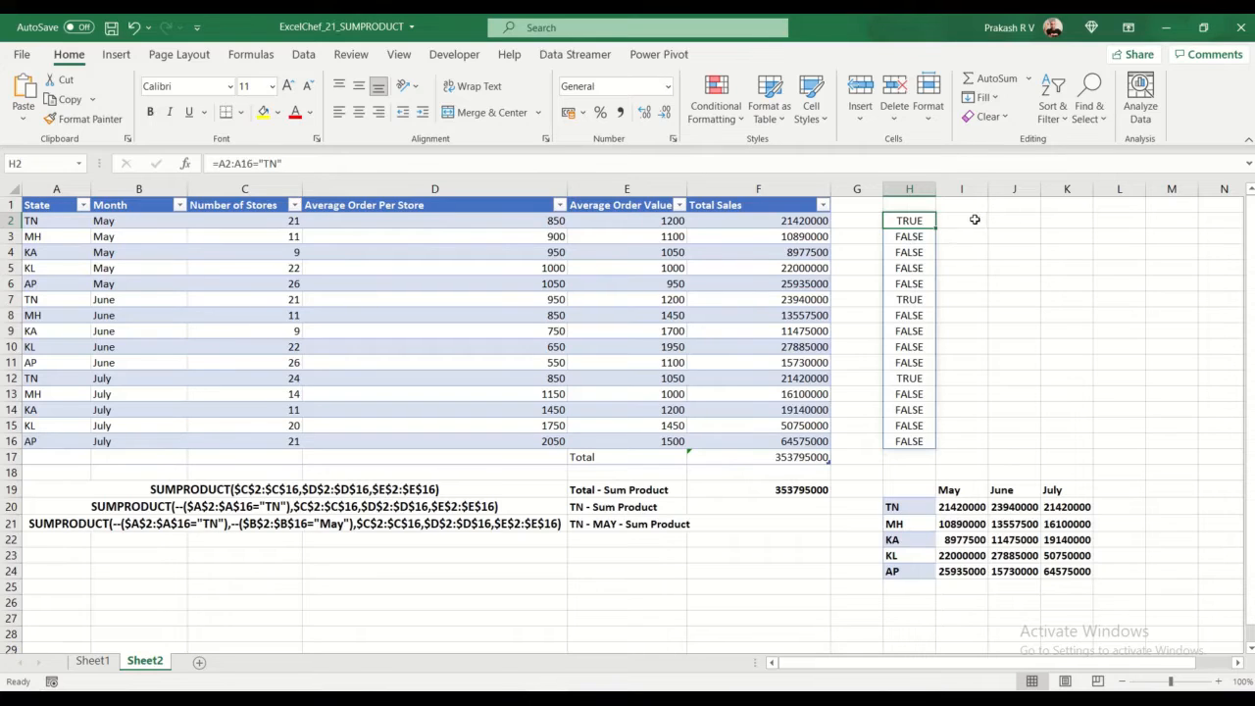
pyautogui.click(221, 163)
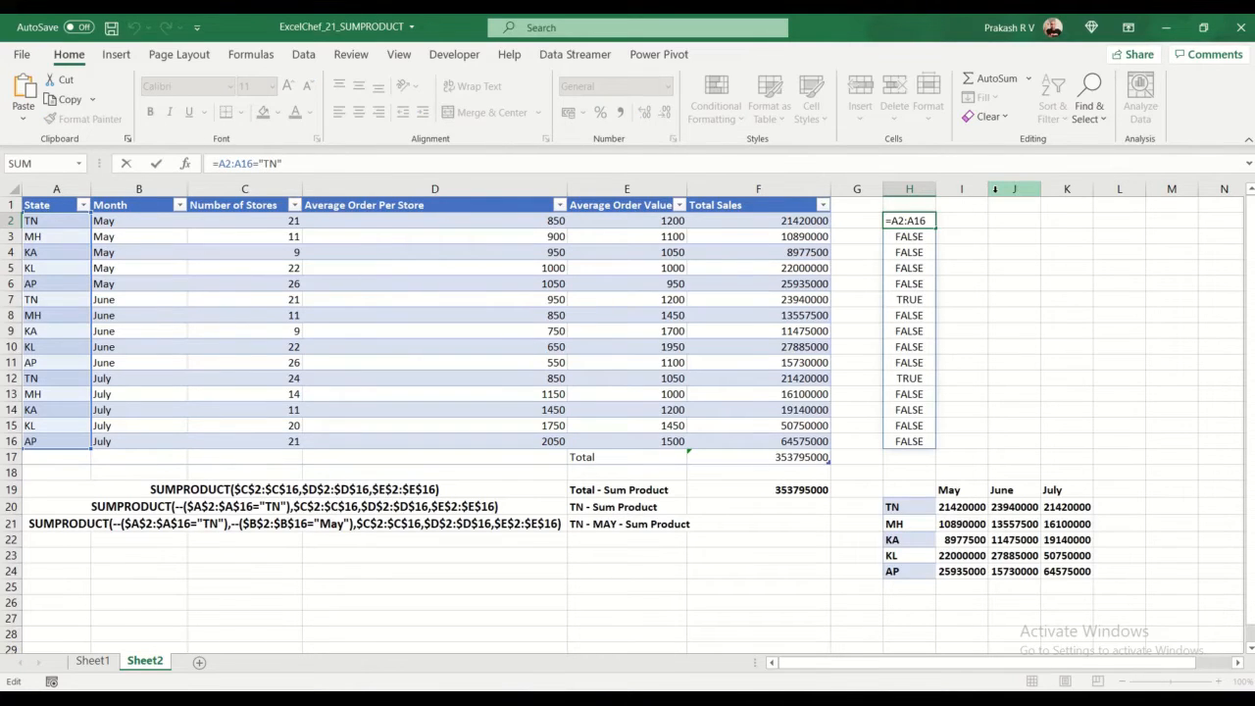
pyautogui.write('--')
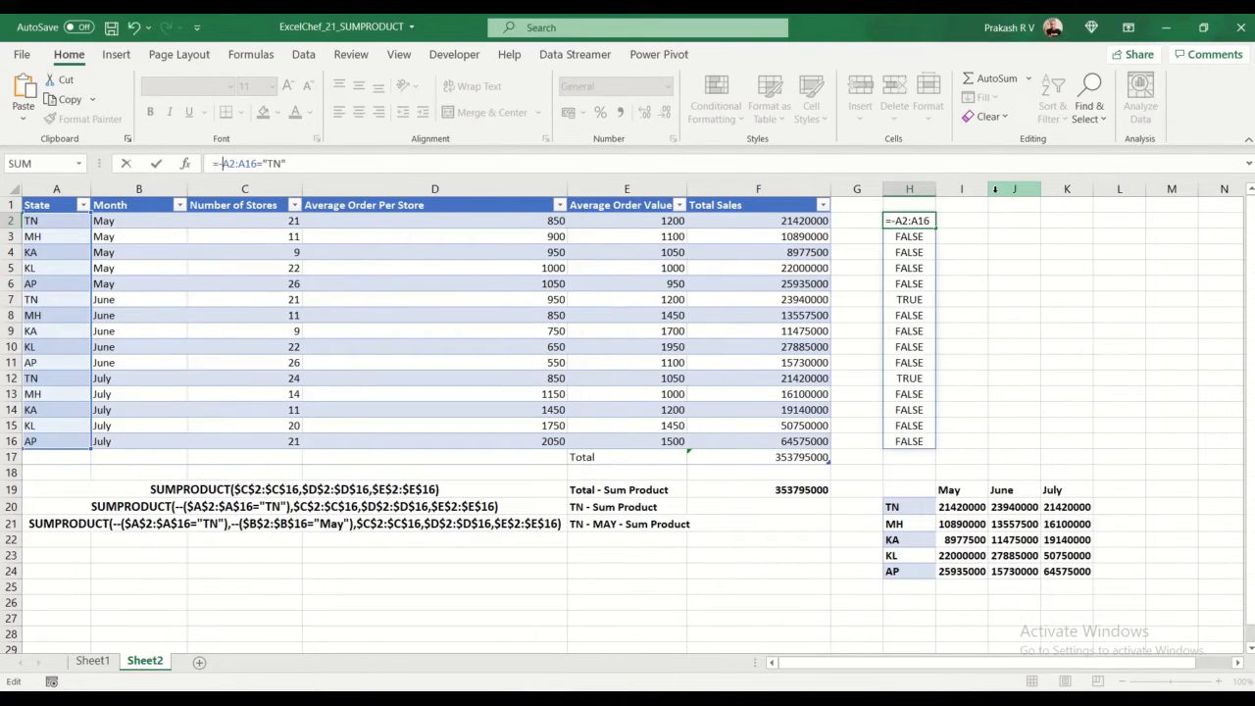
pyautogui.write('(')
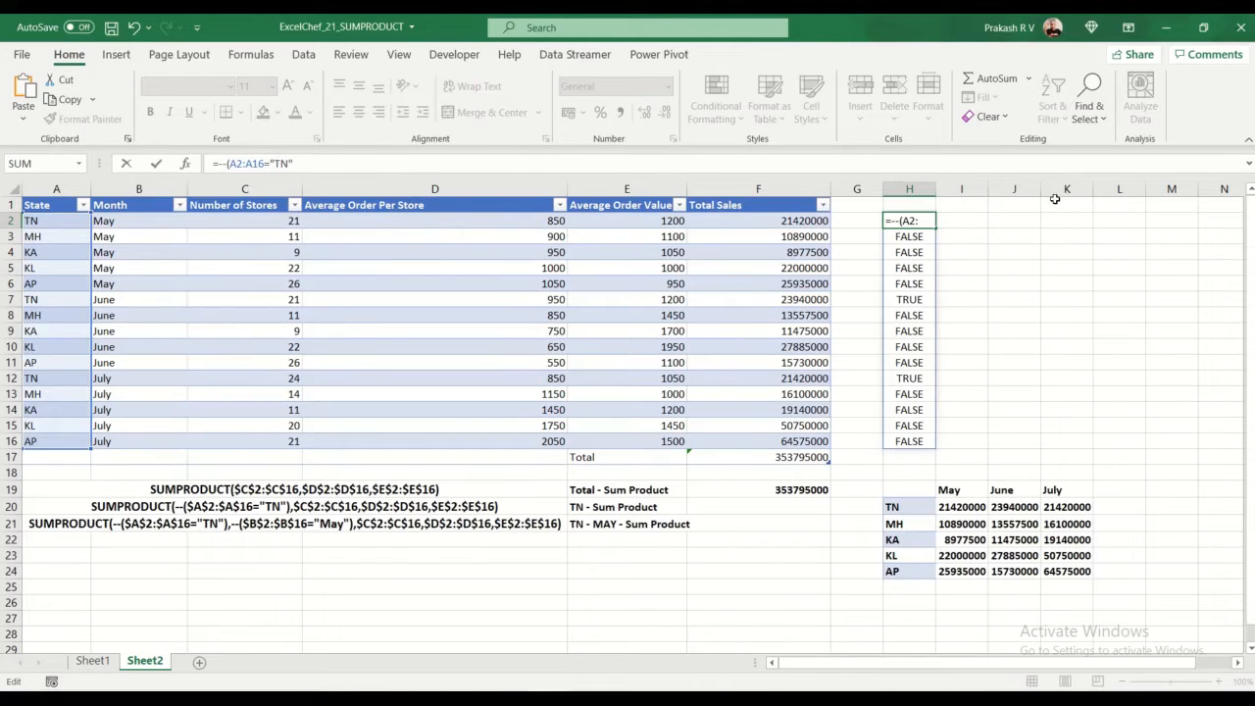
pyautogui.click(326, 166)
pyautogui.write(')')
pyautogui.press('Return')
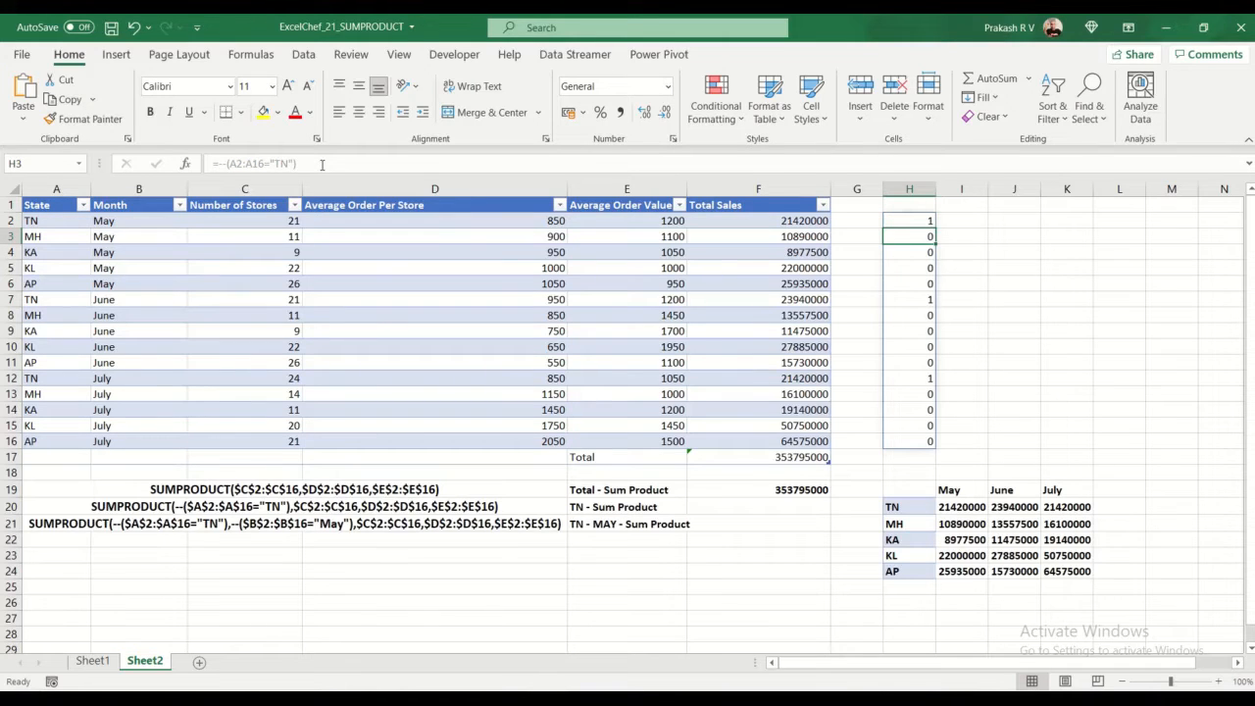
# Step: Highlight the --(A2:A16="TN") expression within H2's formula and leave formula editing
pyautogui.click(902, 221)
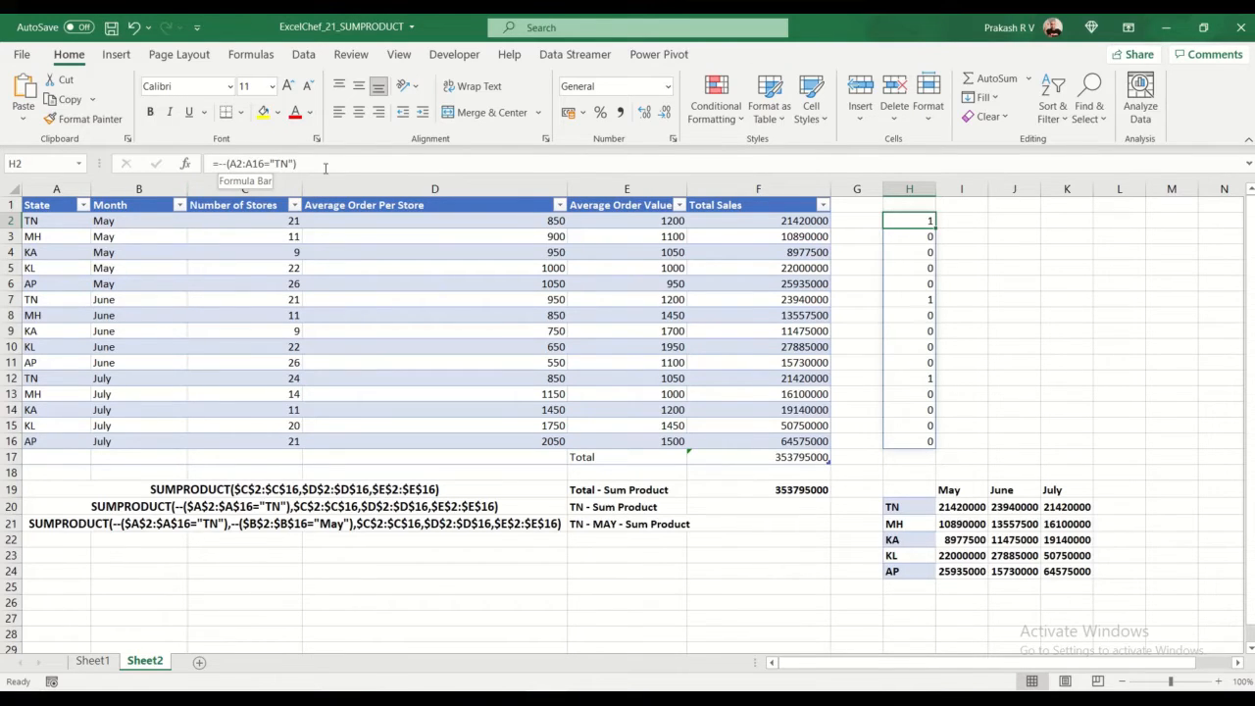
pyautogui.moveTo(320, 164); pyautogui.dragTo(217, 163)
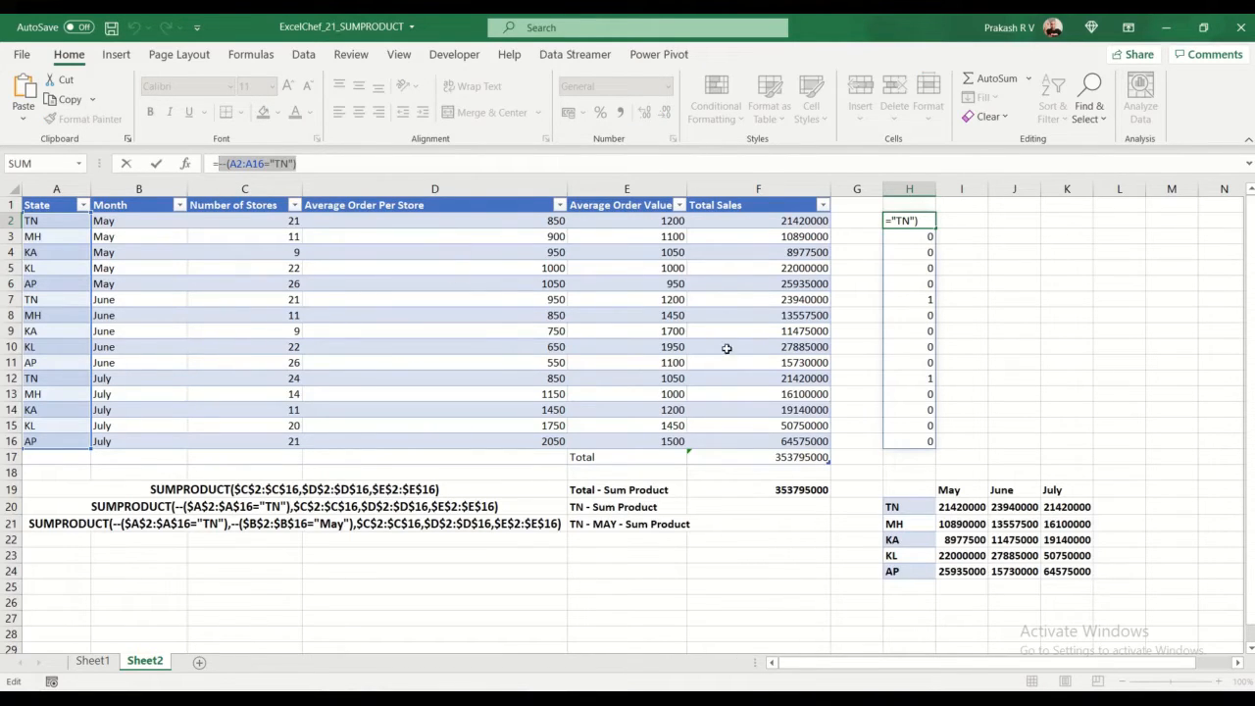
pyautogui.press('Escape')
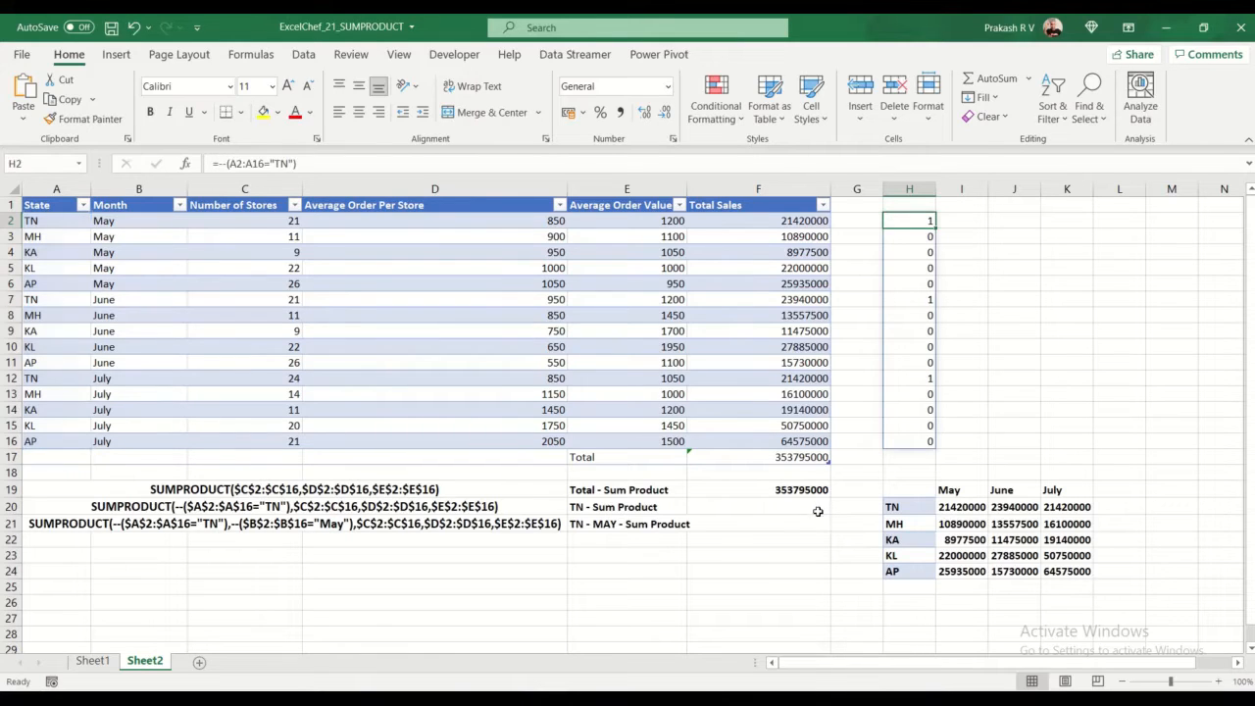
# Step: Start a SUMPRODUCT formula in F20 with the state condition --(A2:A16="TN") as its first array
pyautogui.click(758, 507)
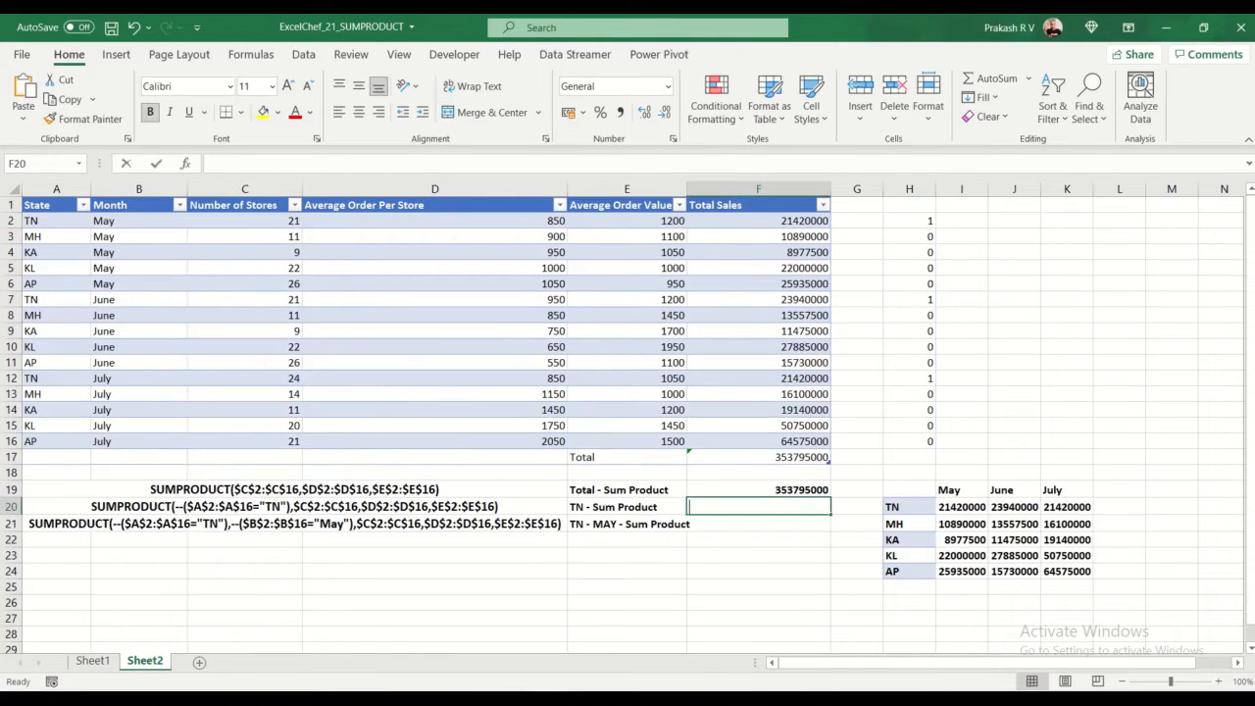
pyautogui.write('=sumpr')
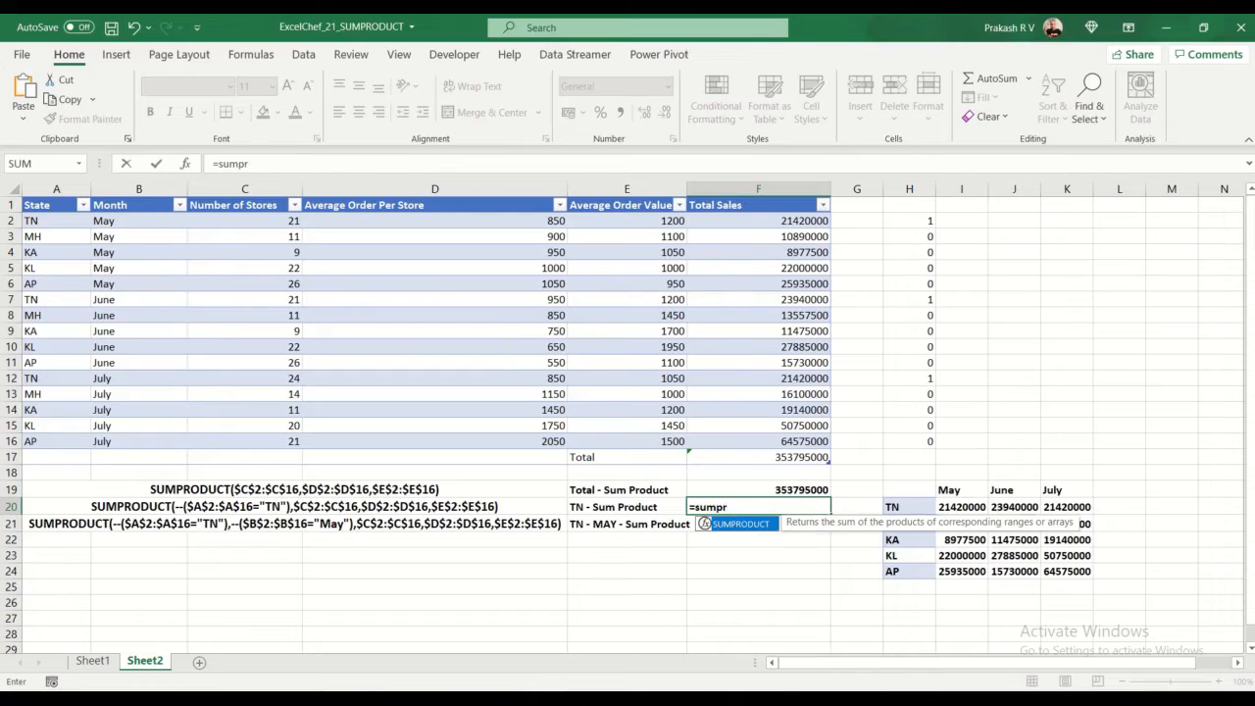
pyautogui.press('Tab')
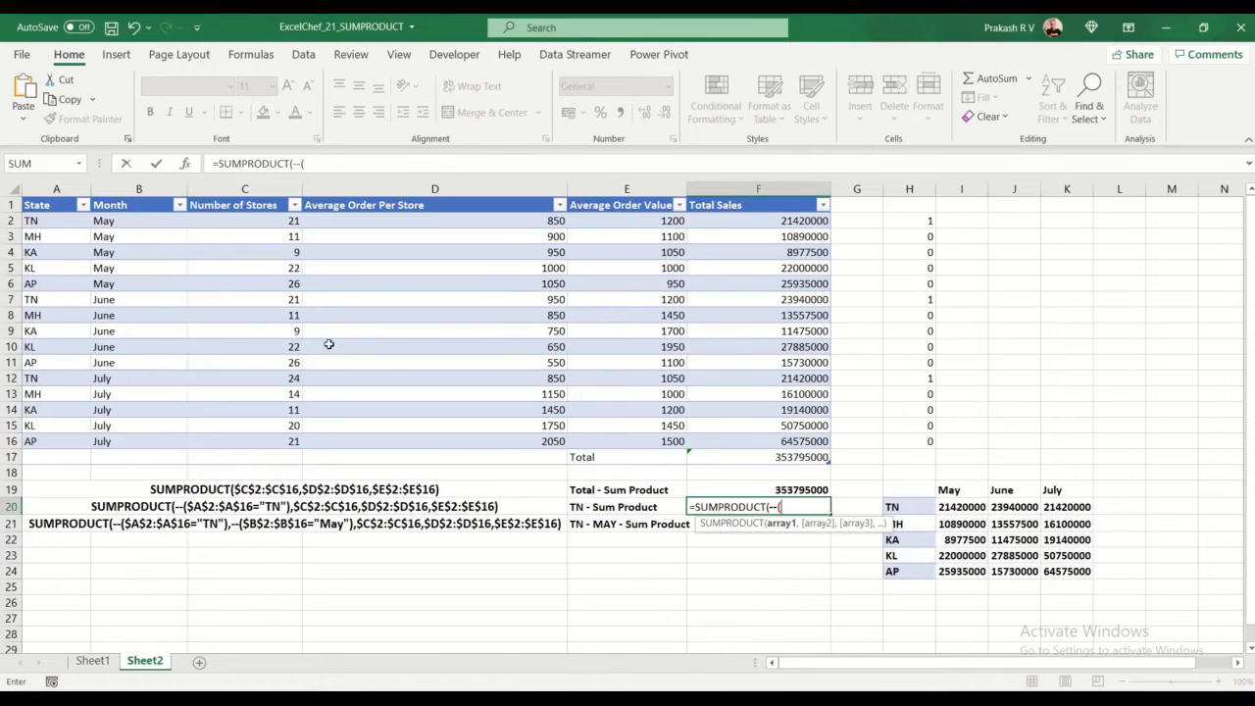
pyautogui.moveTo(41, 220); pyautogui.dragTo(62, 440)
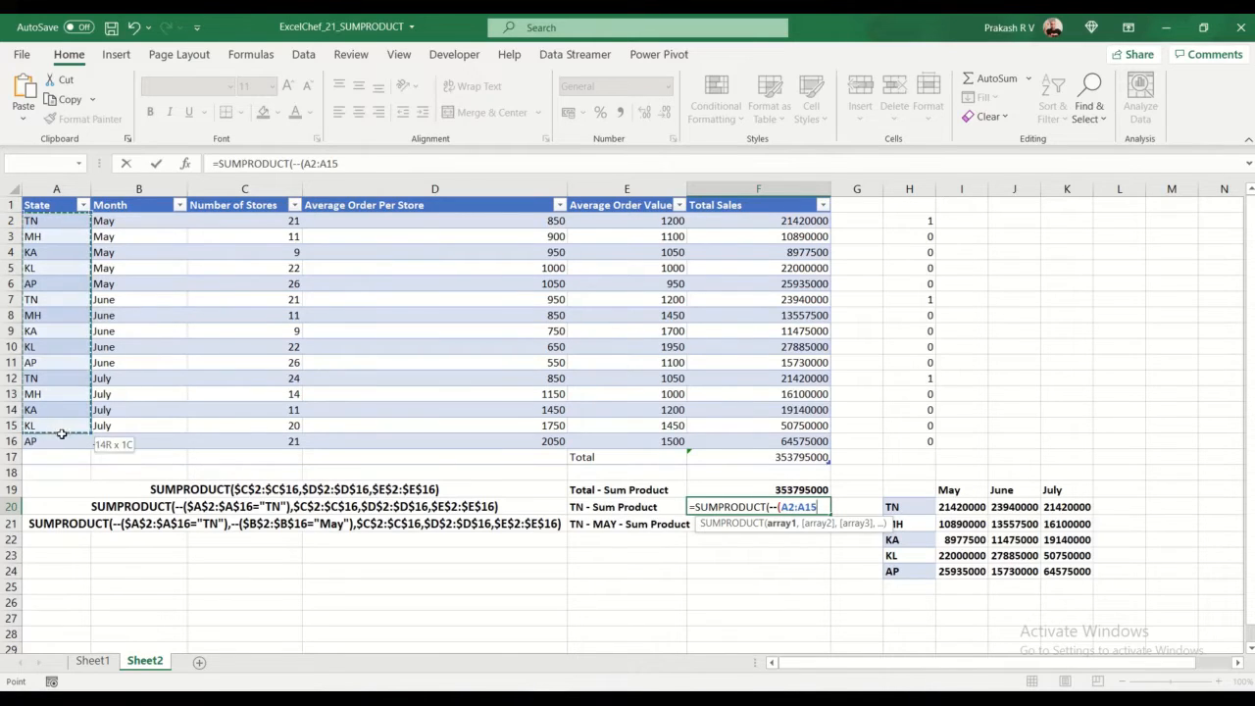
pyautogui.write('="TN')
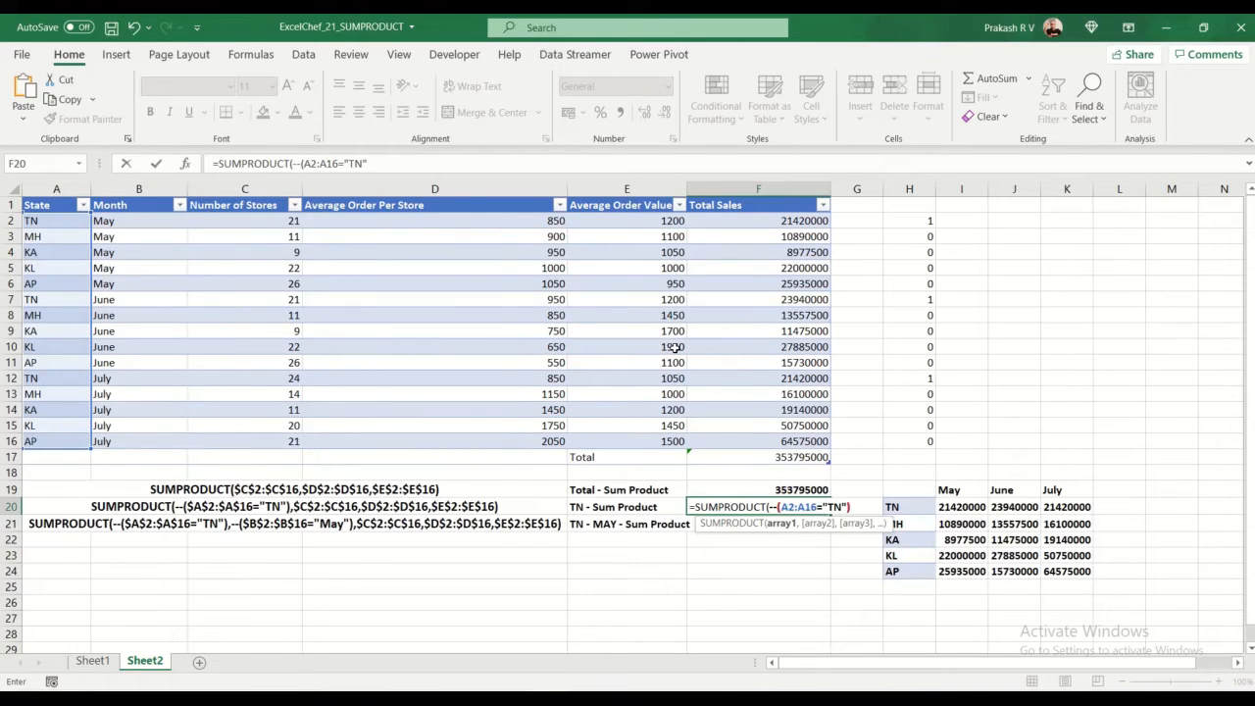
pyautogui.write('"),')
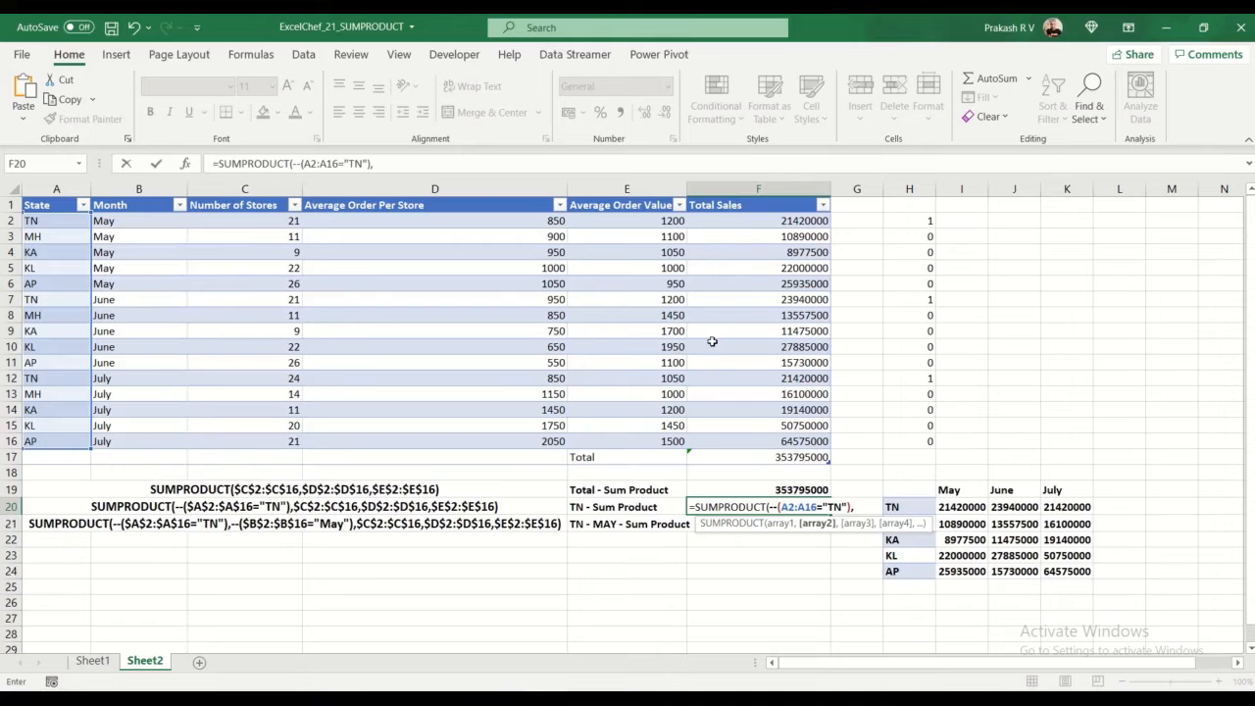
# Step: Add the arrays C2:C16, D2:D16 and E2:E16 to the SUMPRODUCT formula in F20 and enter it
pyautogui.moveTo(271, 223); pyautogui.dragTo(282, 441)
pyautogui.write(',')
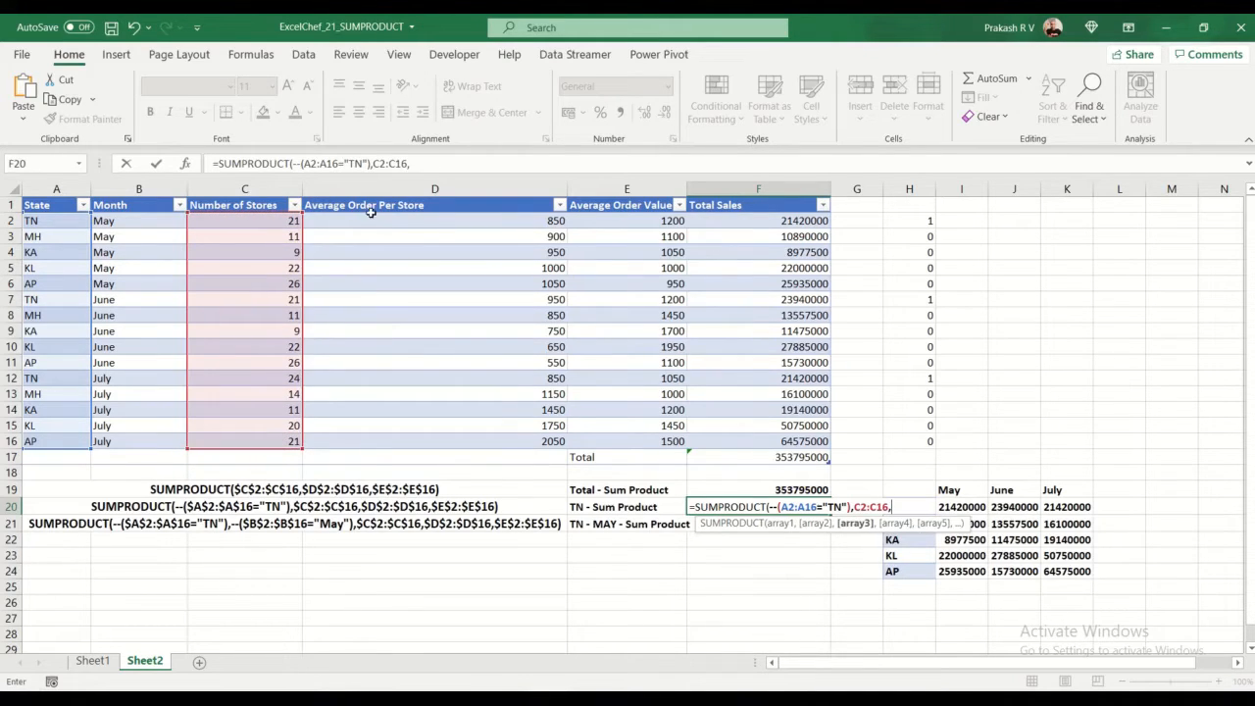
pyautogui.moveTo(369, 222); pyautogui.dragTo(420, 441)
pyautogui.write(',')
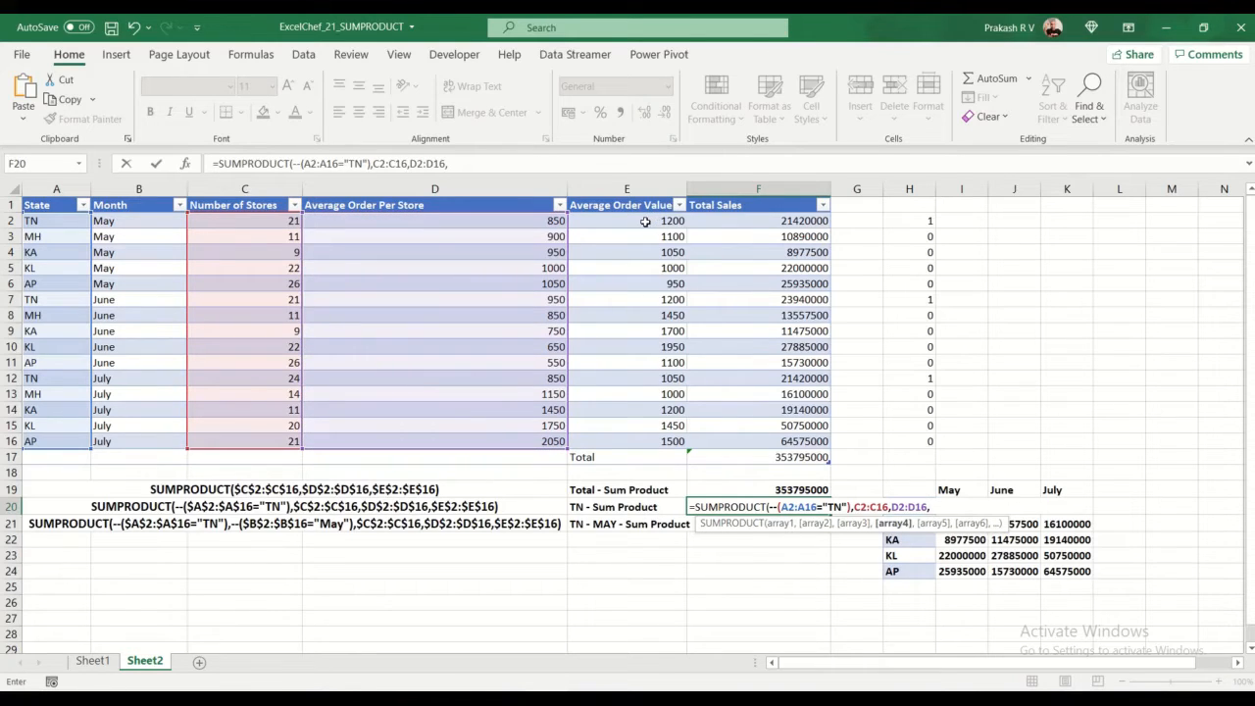
pyautogui.moveTo(645, 221); pyautogui.dragTo(642, 441)
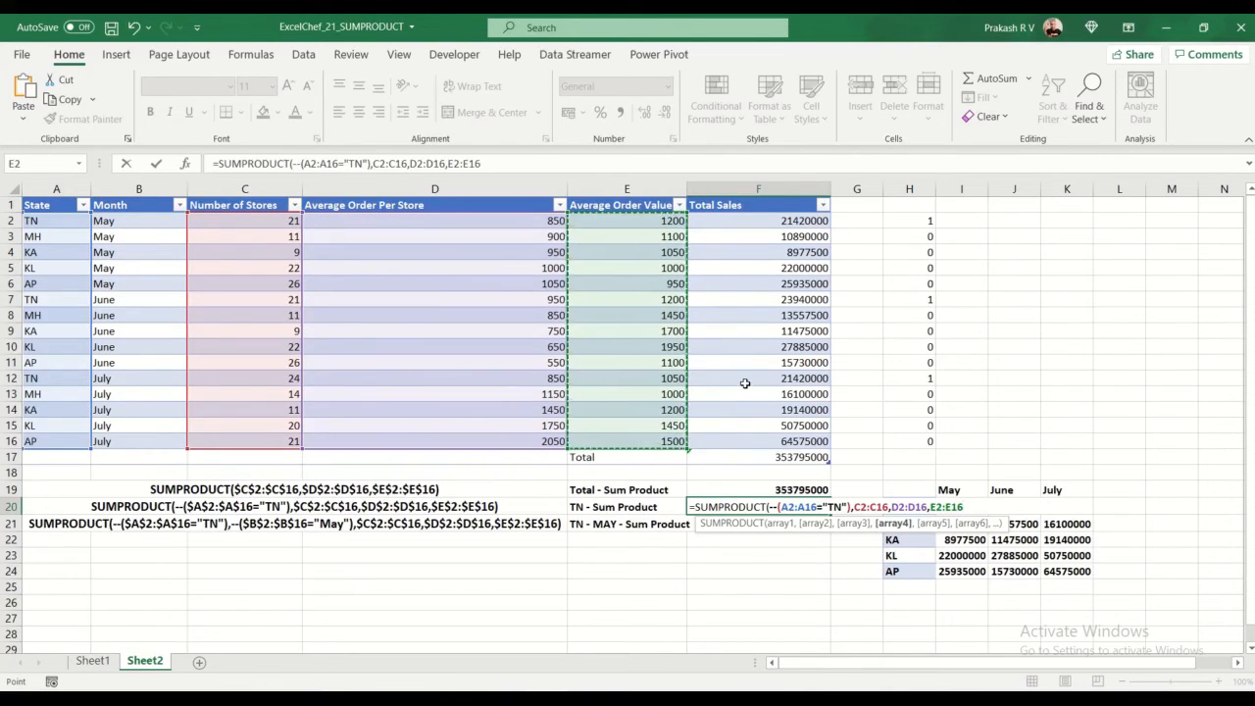
pyautogui.press('Return')
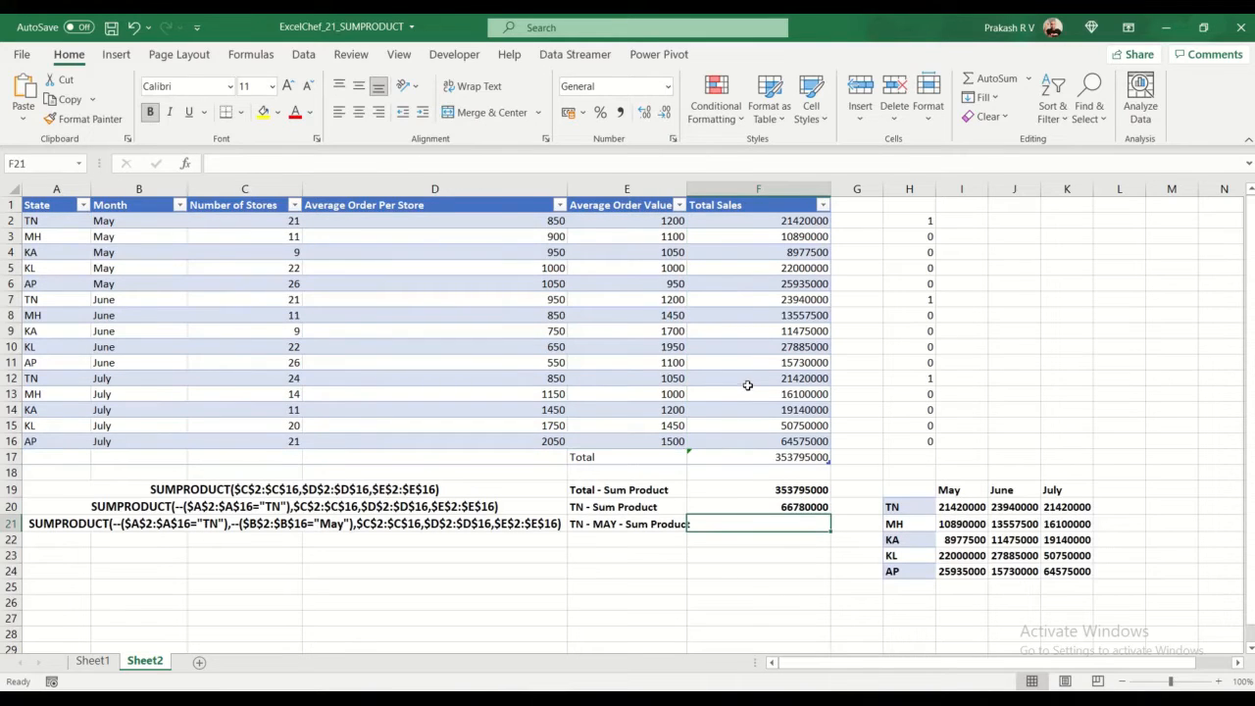
# Step: Check F20 against the combined Total Sales of the TN rows (F2, F7, F12), and locate the TN May sales in F2
pyautogui.click(796, 512)
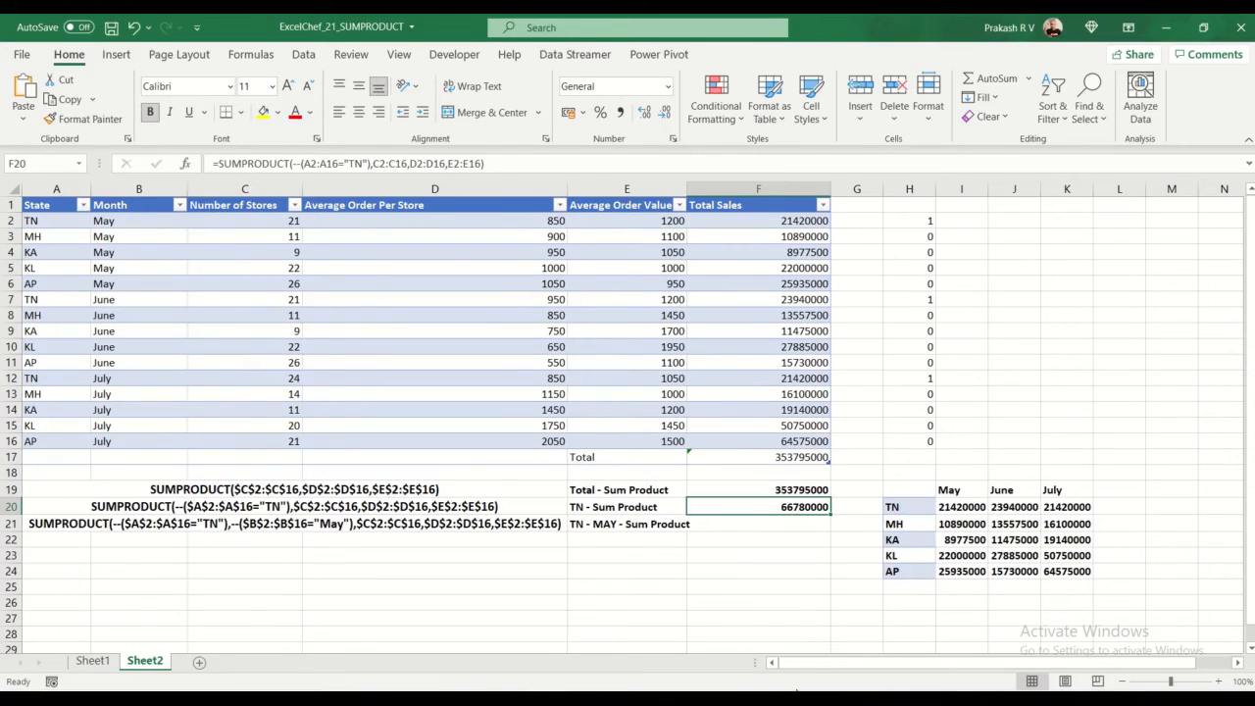
pyautogui.click(826, 221)
pyautogui.keyDown('ctrl'); pyautogui.click(826, 300); pyautogui.keyUp('ctrl')
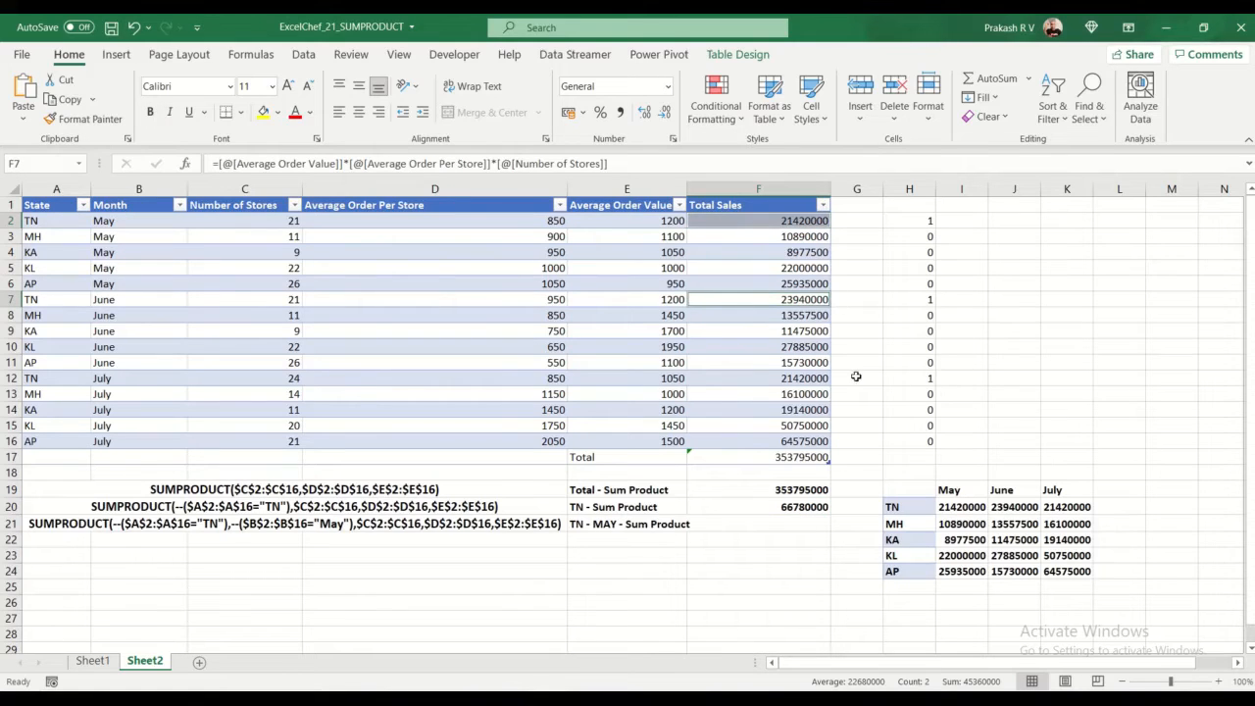
pyautogui.keyDown('ctrl'); pyautogui.click(826, 378); pyautogui.keyUp('ctrl')
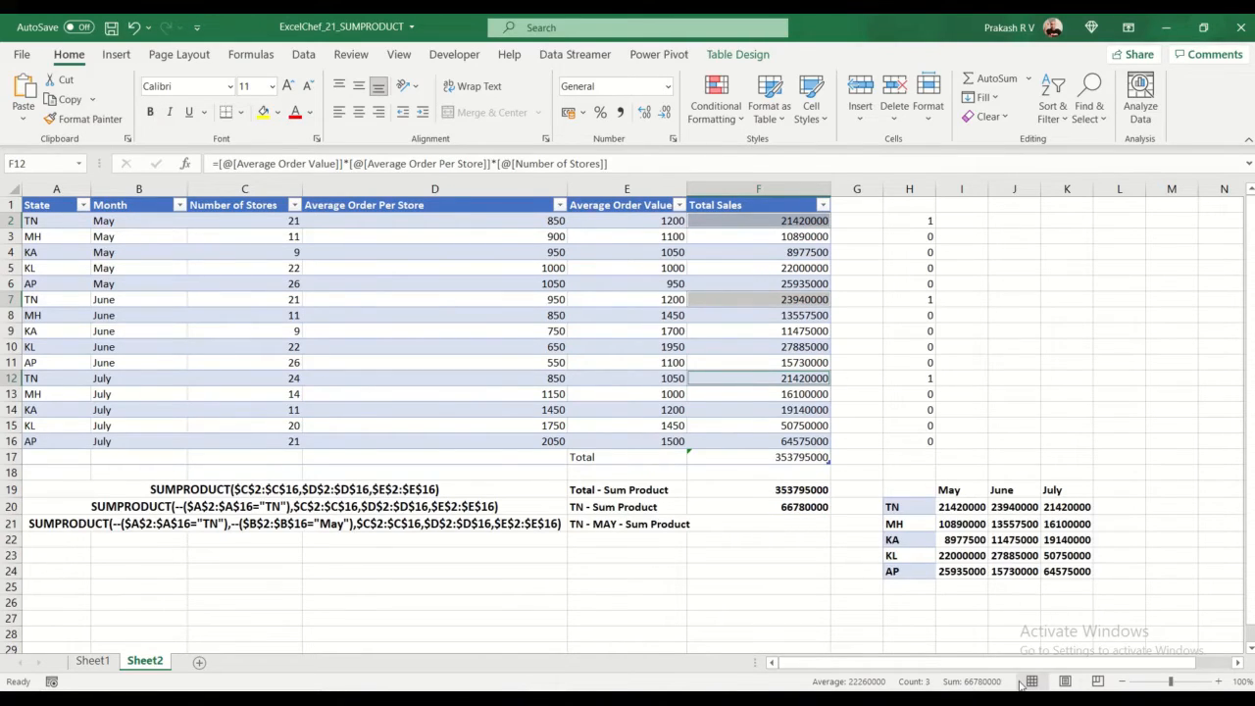
pyautogui.click(796, 526)
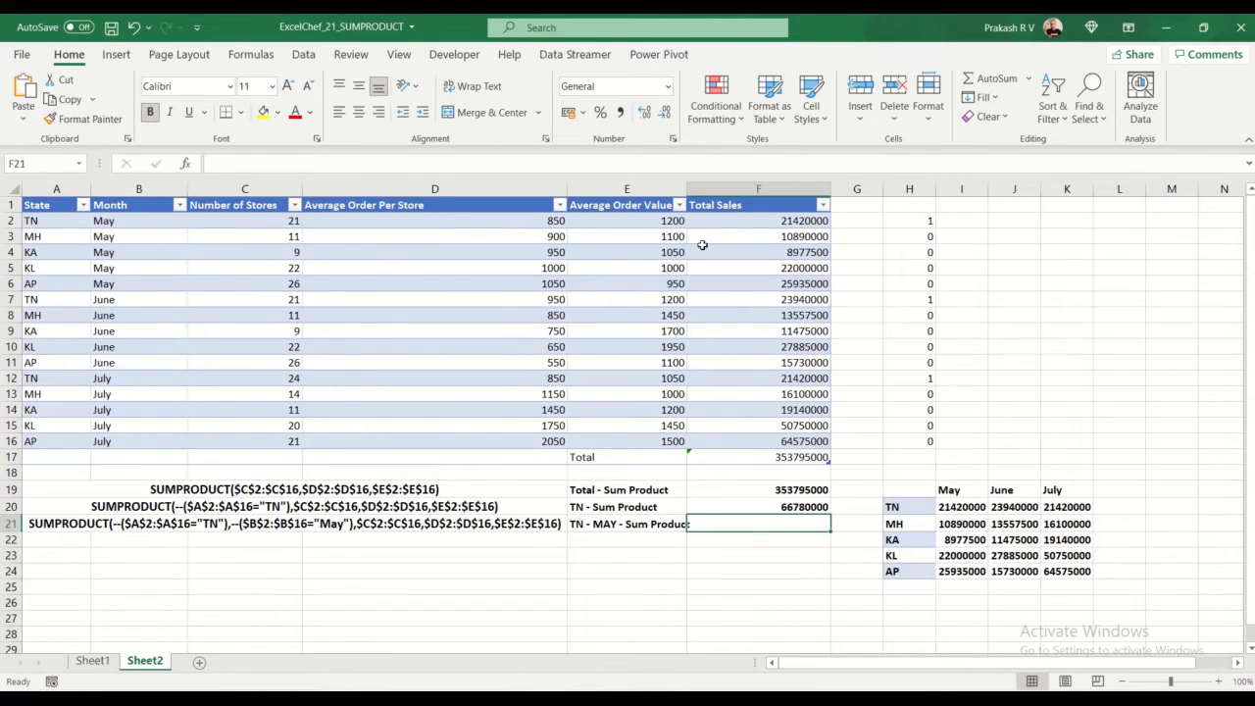
pyautogui.click(782, 224)
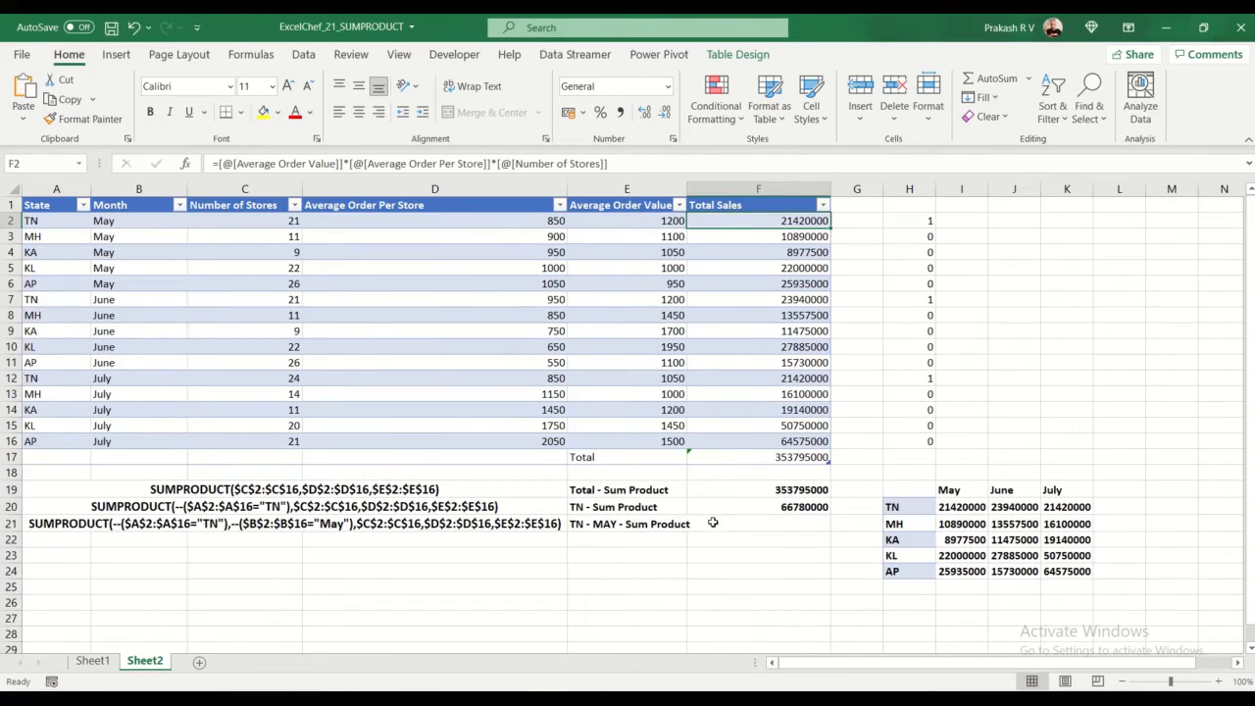
# Step: Start a SUMPRODUCT formula in F21 beside TN - MAY - Sum Product with the condition --(A2:A16="TN")
pyautogui.click(712, 523)
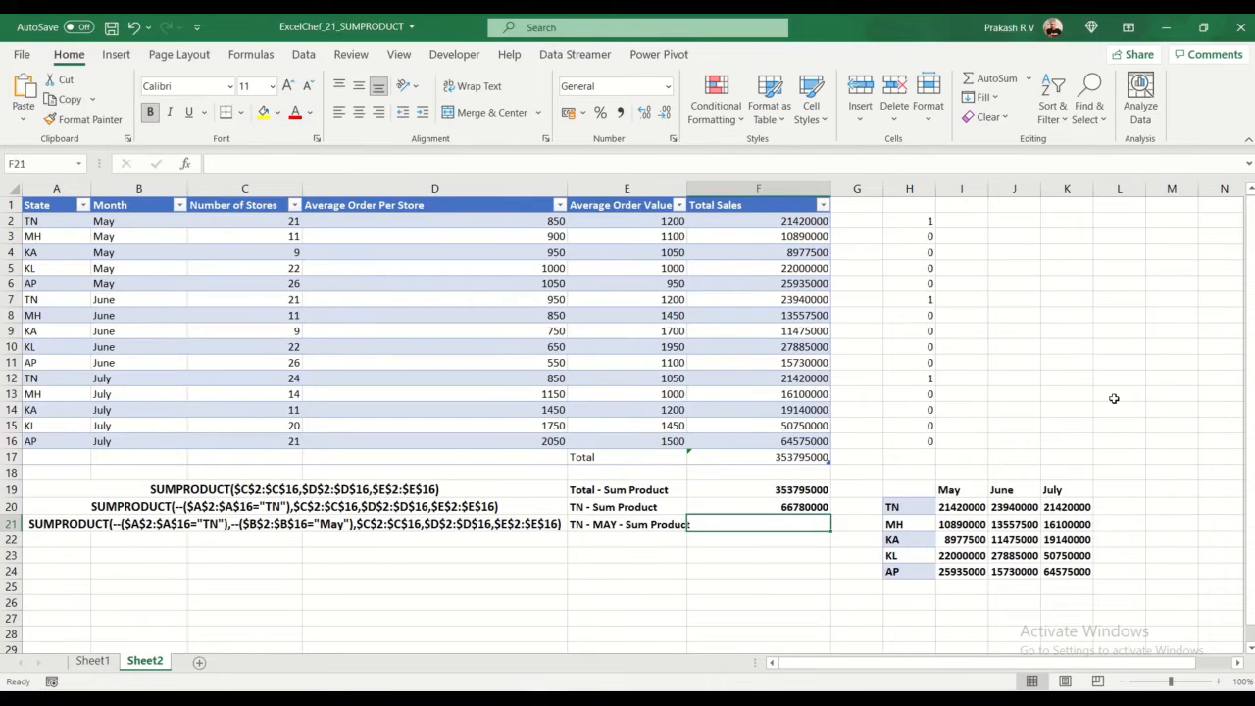
pyautogui.write('=sumpr')
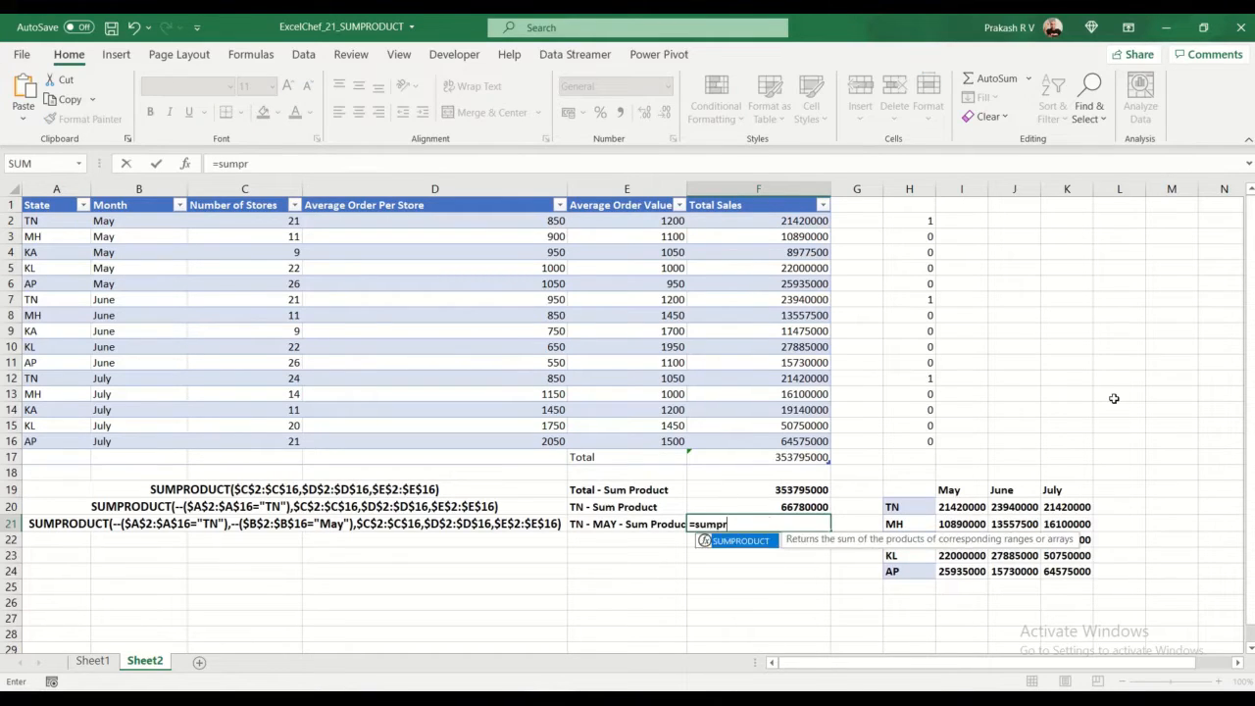
pyautogui.press('Tab')
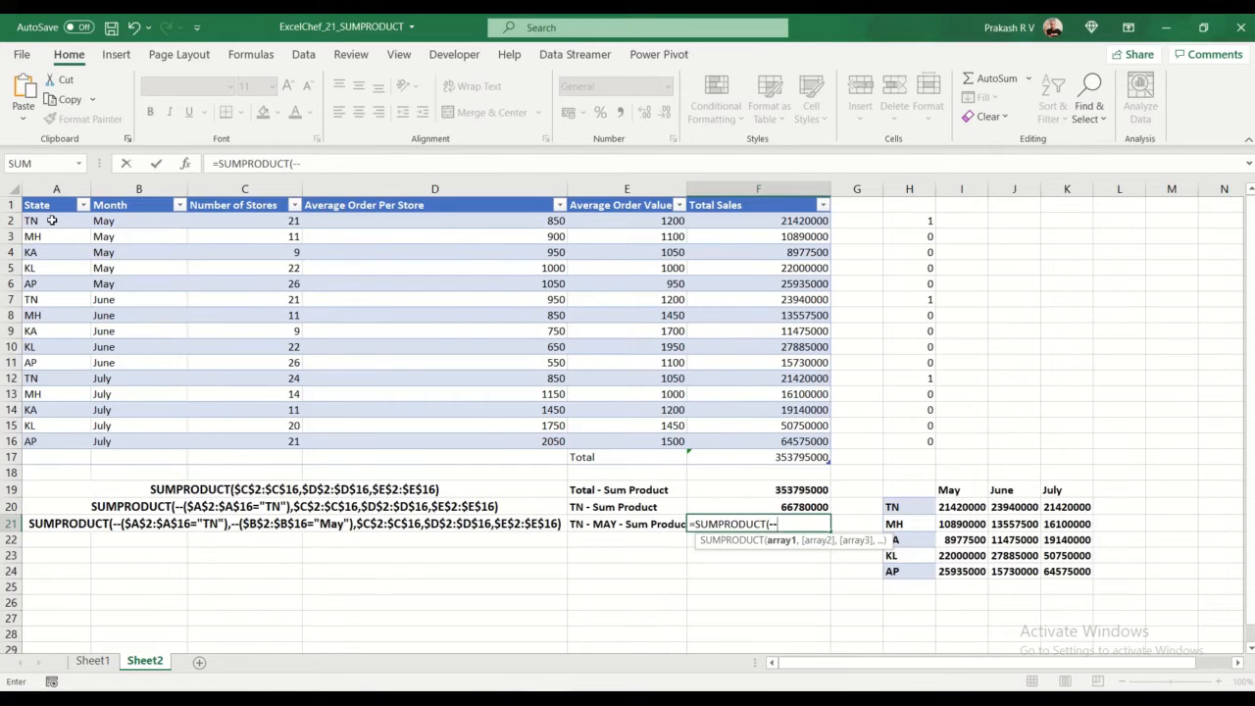
pyautogui.write('--(')
pyautogui.moveTo(52, 221); pyautogui.dragTo(51, 446)
pyautogui.write('="TN')
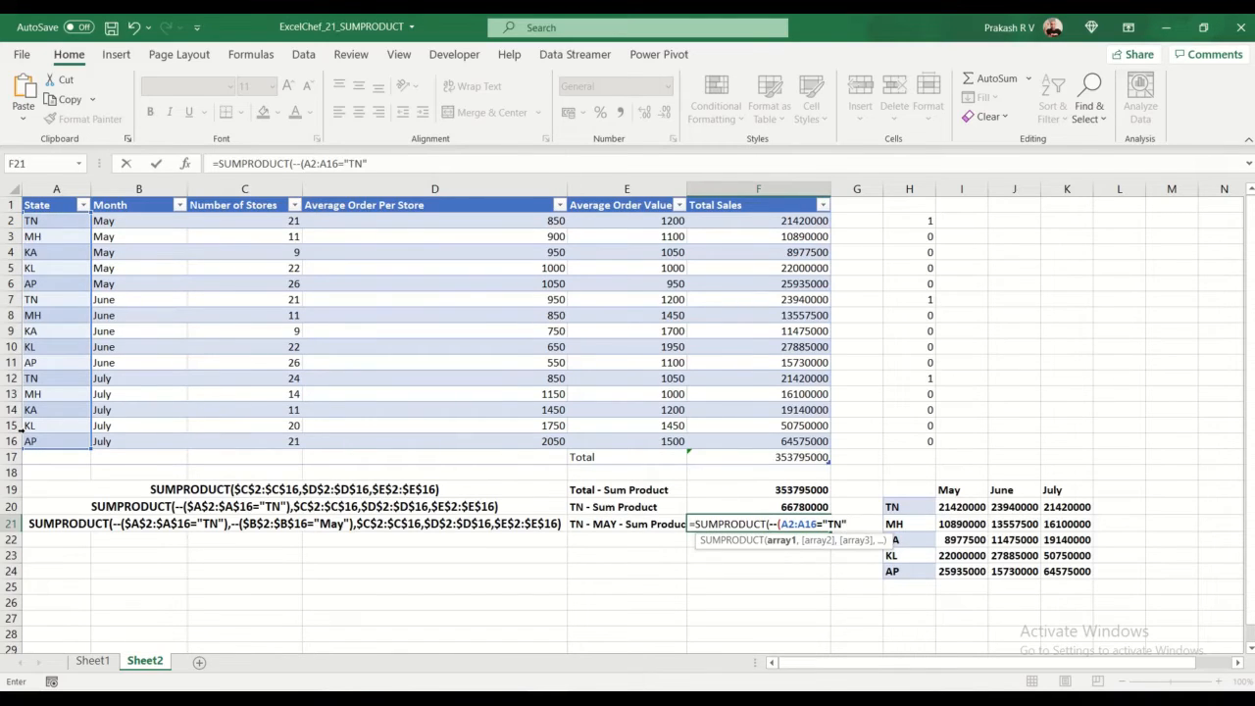
pyautogui.write('"),')
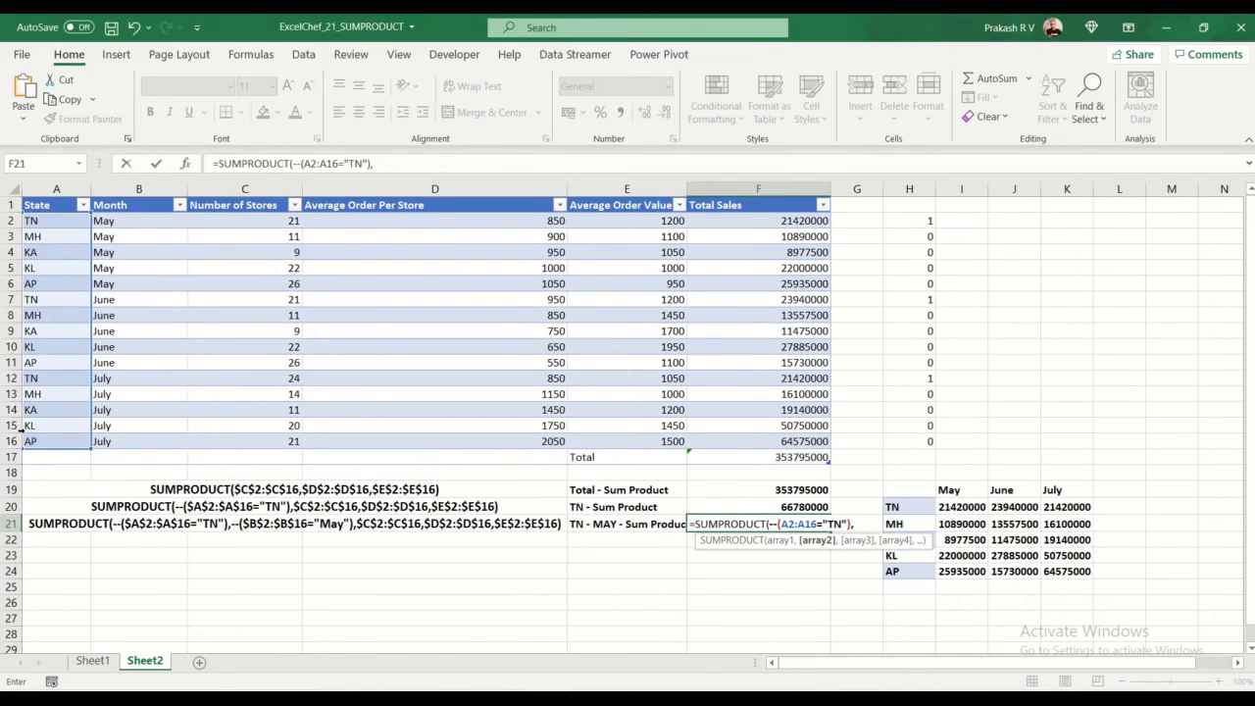
pyautogui.write('--(')
# Step: Add the month condition --(B2:B16="May") as the second array of the formula in F21
pyautogui.moveTo(133, 221); pyautogui.dragTo(153, 439)
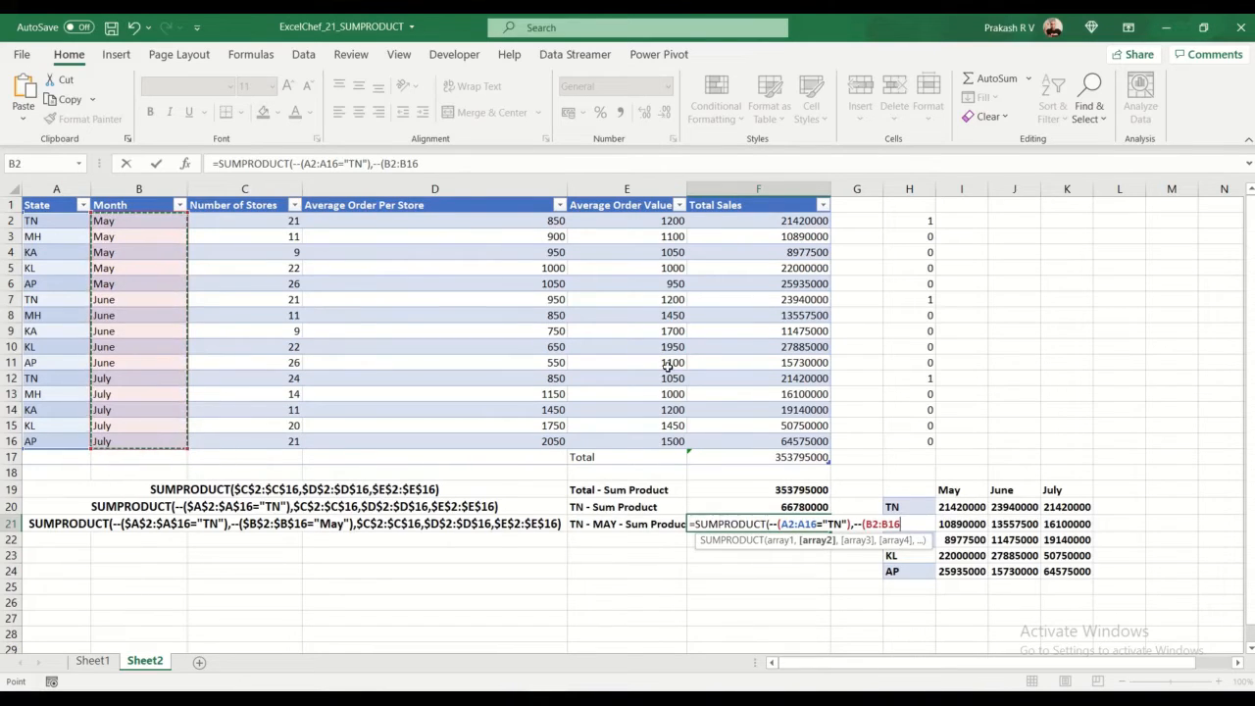
pyautogui.write('="')
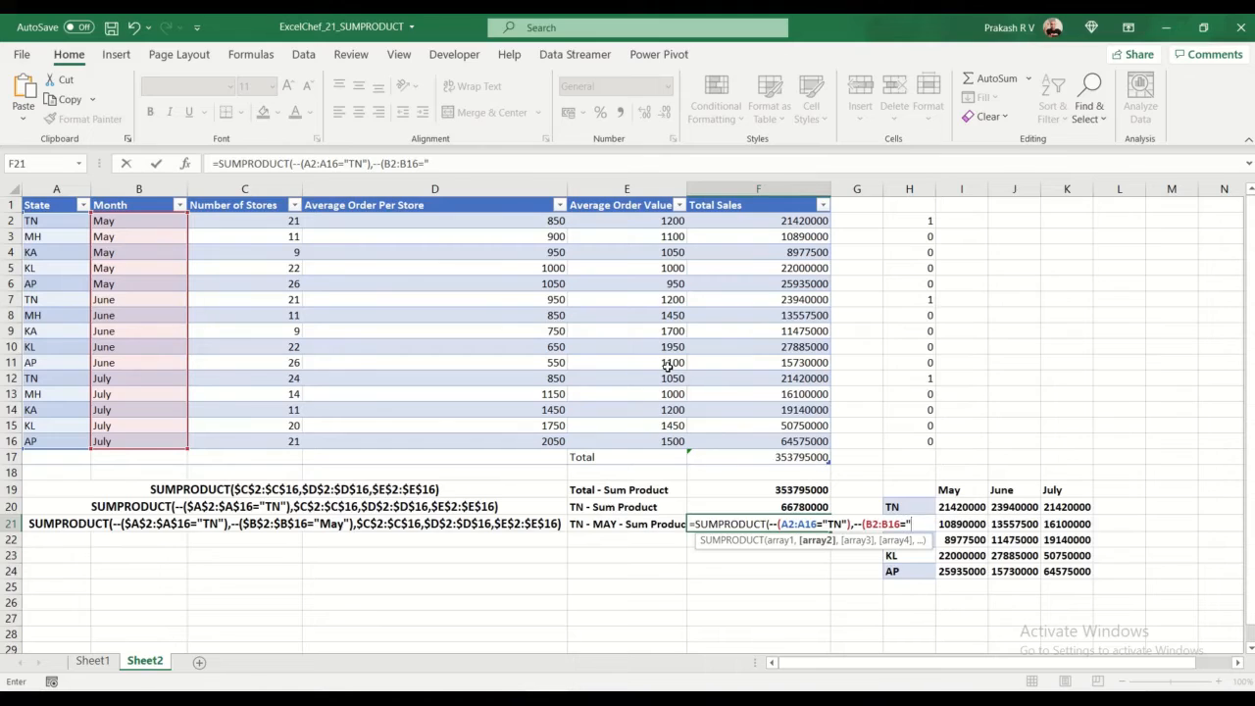
pyautogui.write('May')
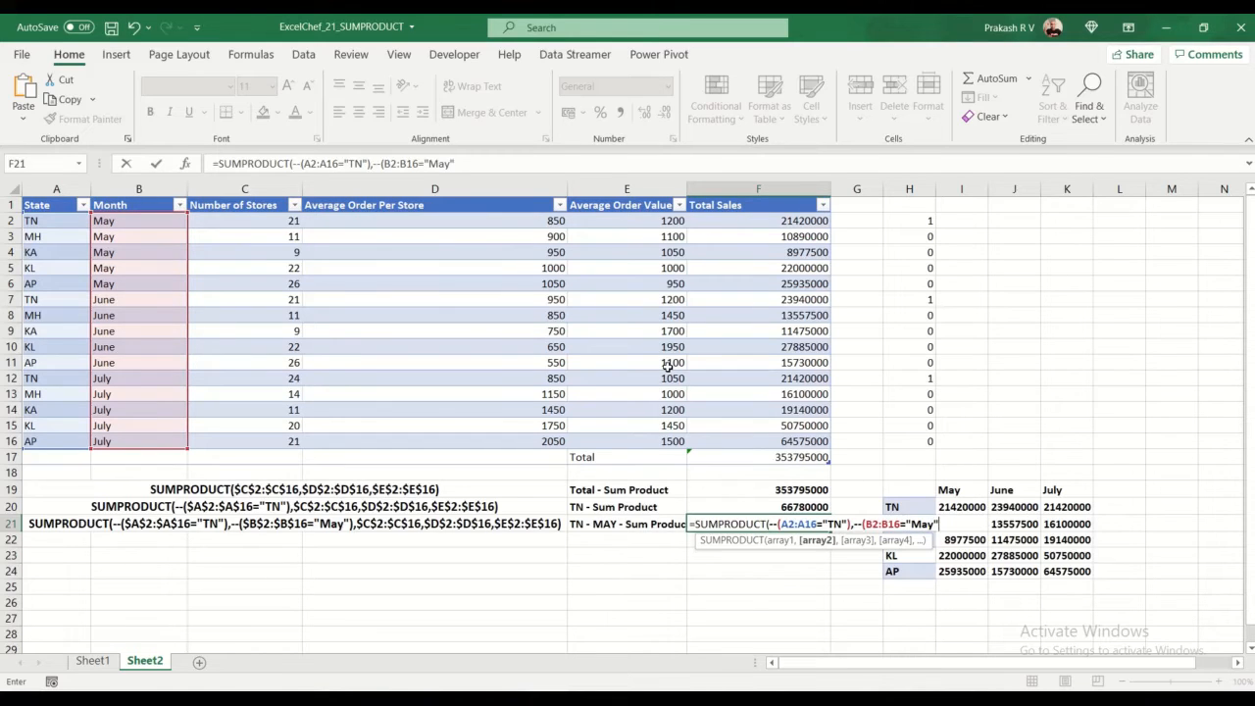
pyautogui.write('"),')
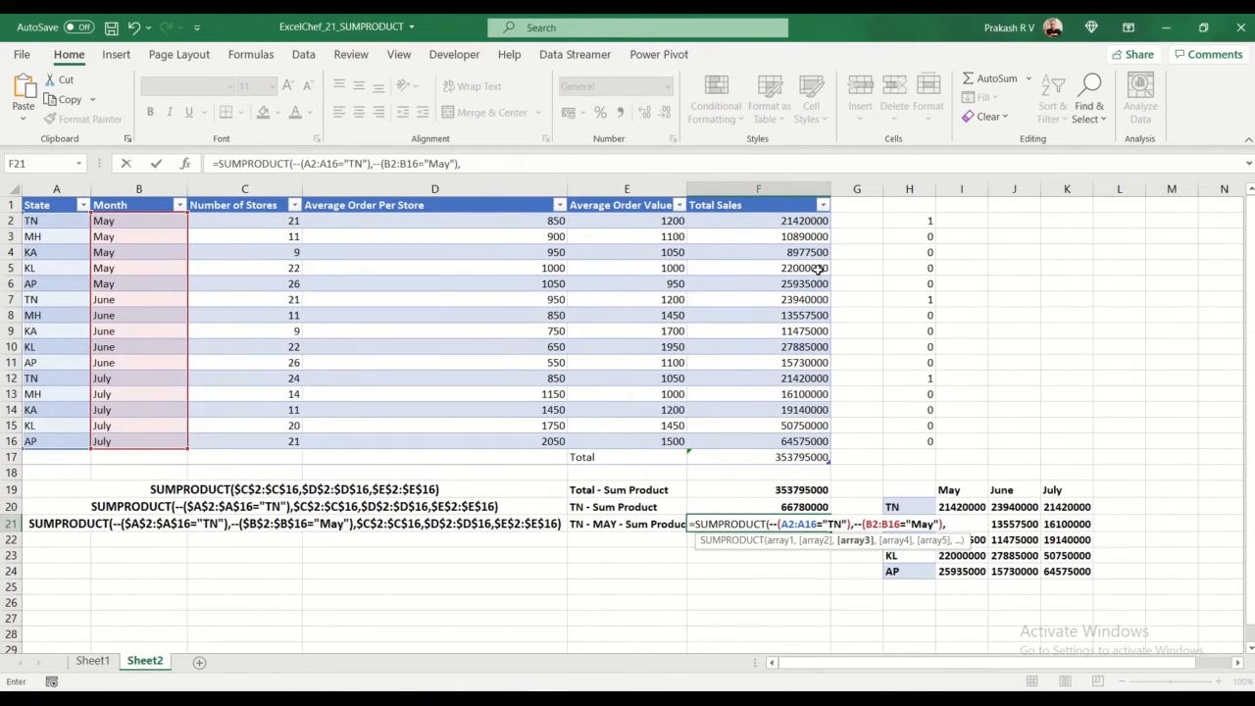
# Step: Complete the F21 formula with the arrays C2:C16, D2:D16 and E2:E16 and enter it
pyautogui.moveTo(283, 216); pyautogui.dragTo(290, 438)
pyautogui.write(',')
pyautogui.moveTo(346, 221); pyautogui.dragTo(360, 444)
pyautogui.write(',')
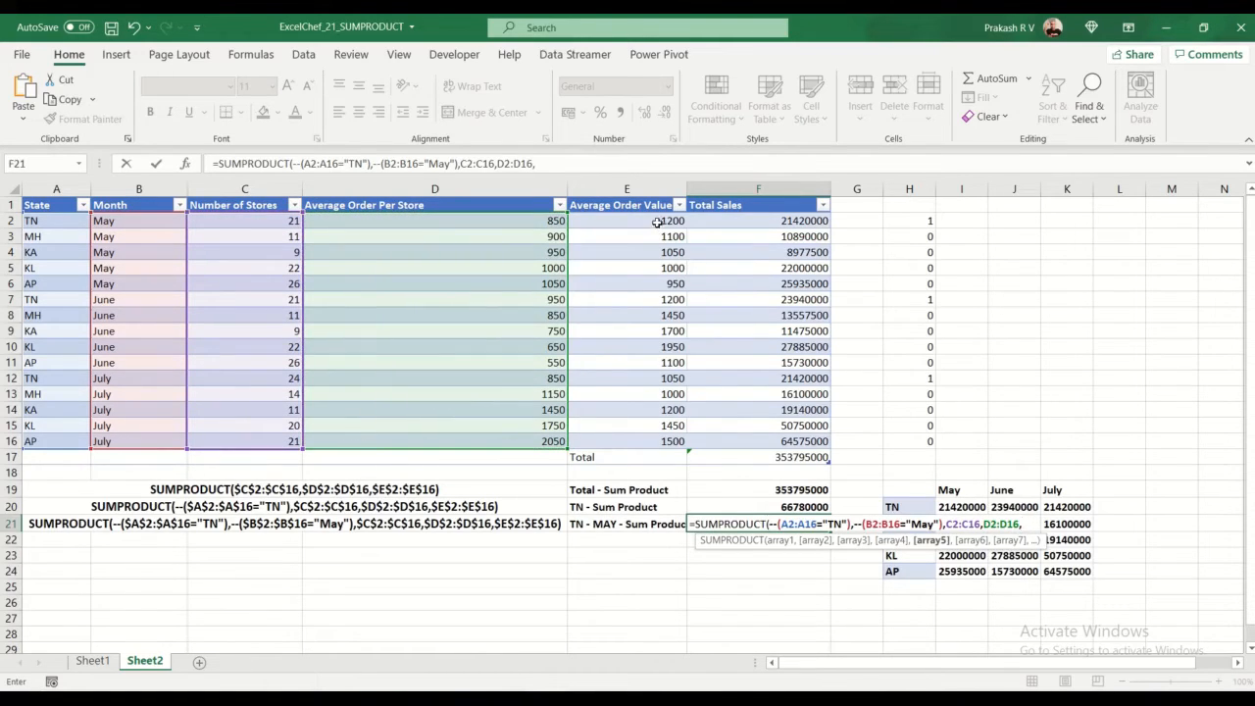
pyautogui.moveTo(658, 223); pyautogui.dragTo(650, 433)
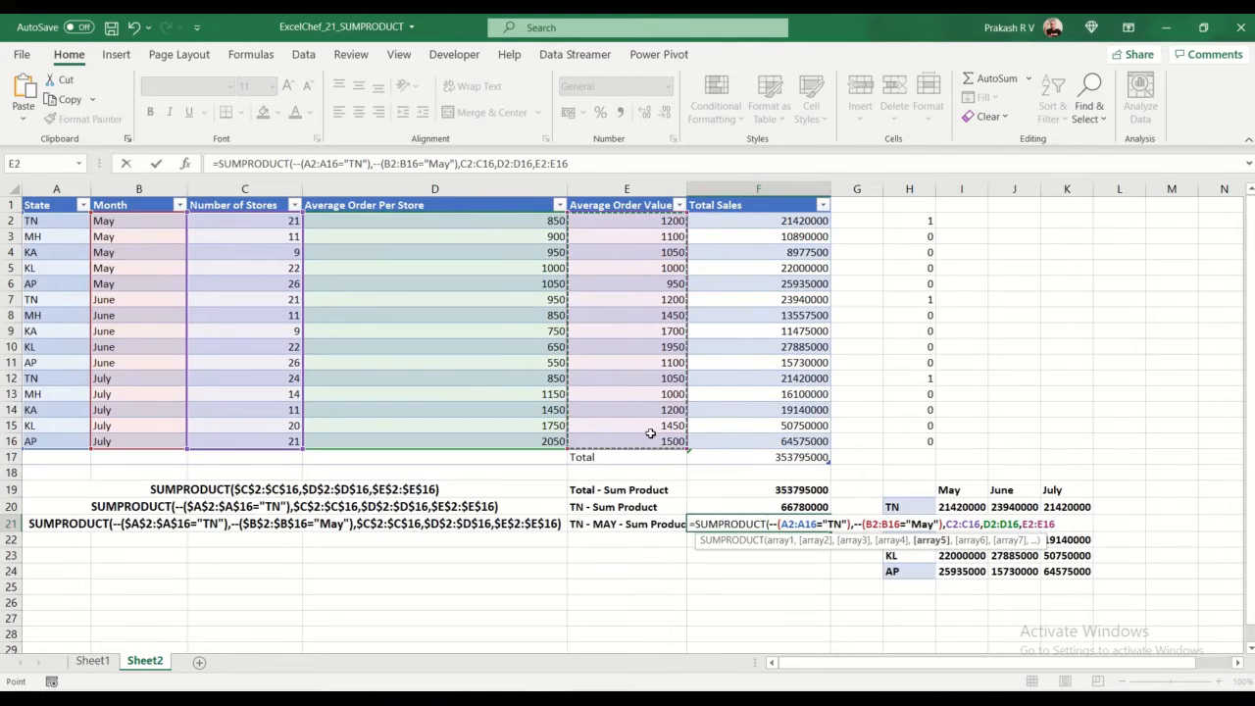
pyautogui.press('Return')
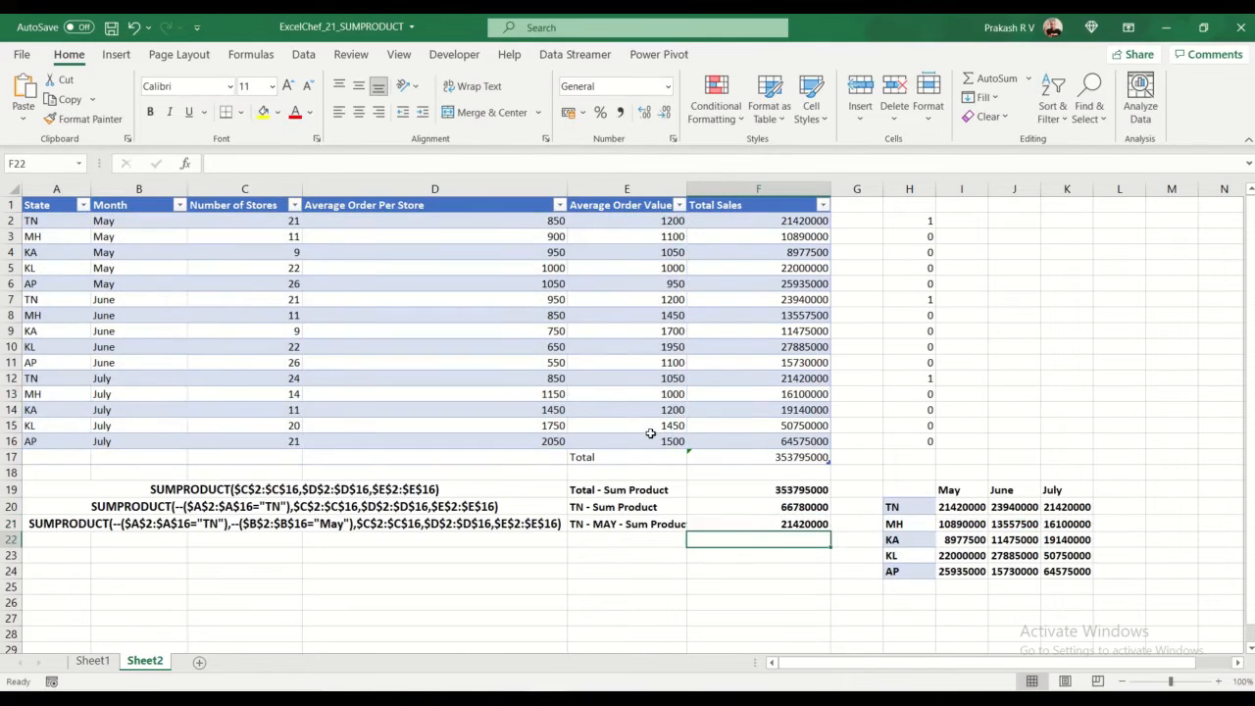
# Step: Compare the TN May result in F21 with the TN May Total Sales value in F2
pyautogui.click(822, 524)
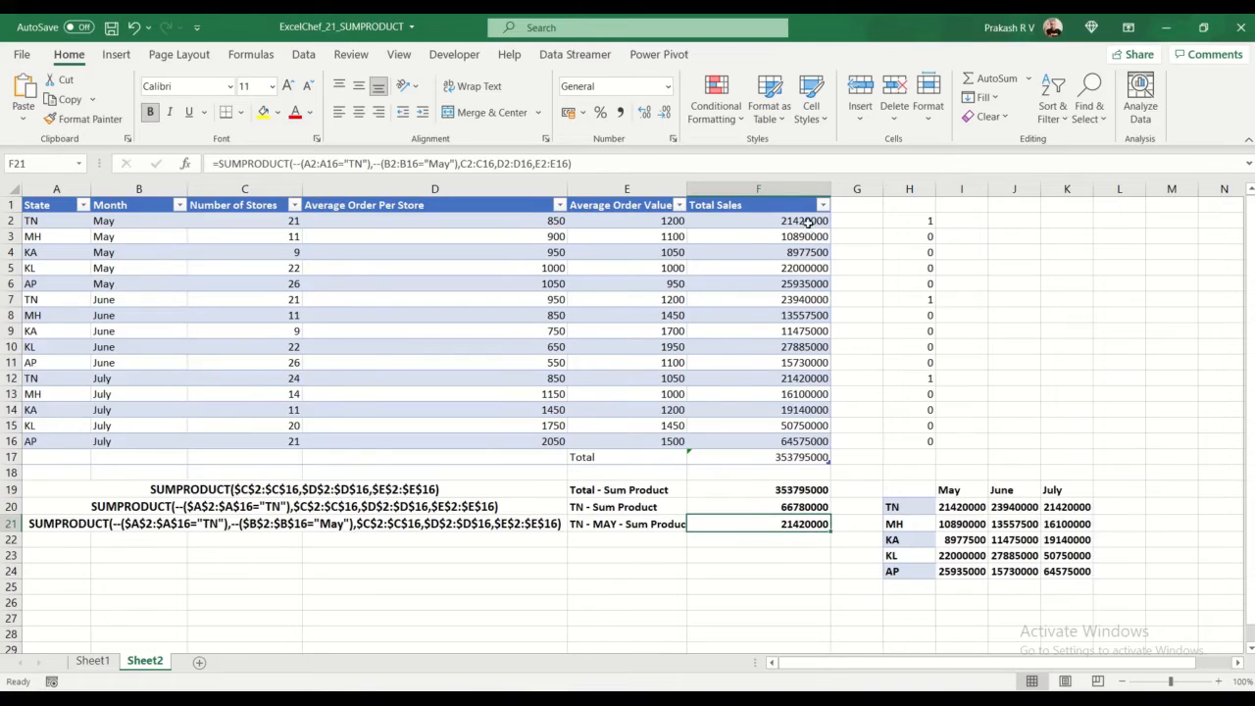
pyautogui.click(804, 221)
pyautogui.click(749, 526)
# Step: Review the summary grid's month headings and state labels in H20:H24, and inspect the formula in I20
pyautogui.click(903, 508)
pyautogui.click(969, 490)
pyautogui.click(1022, 492)
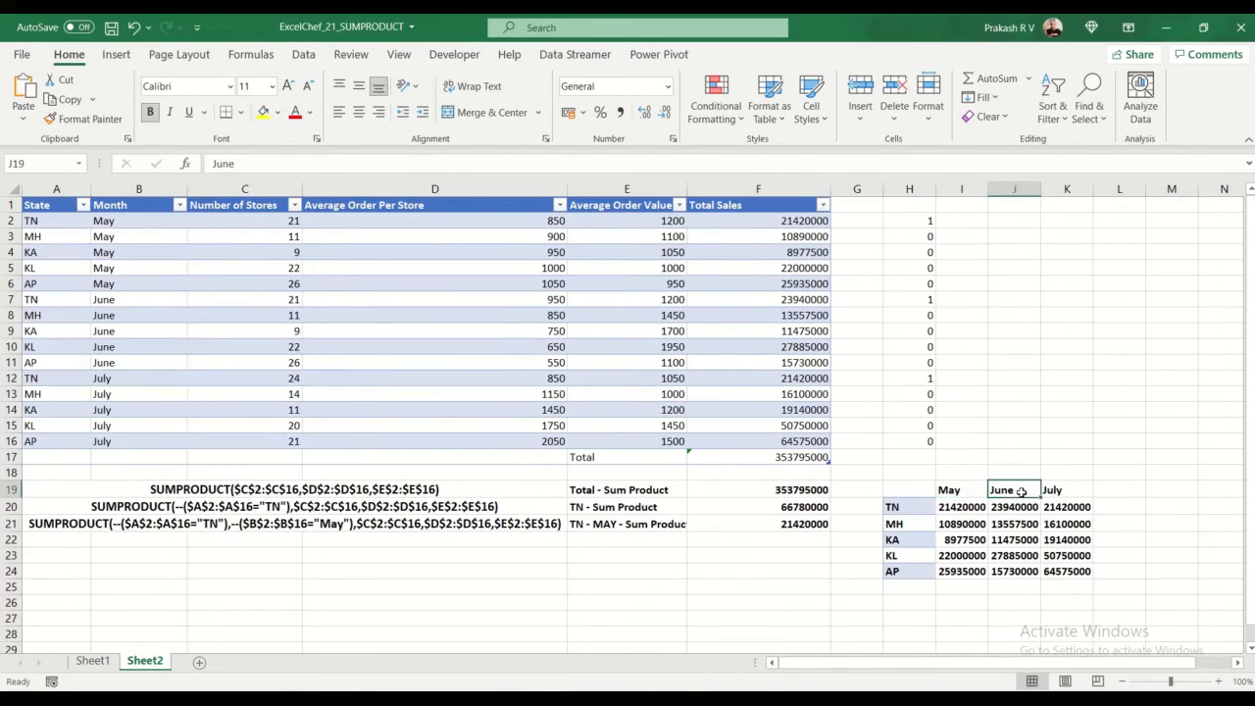
pyautogui.click(1057, 489)
pyautogui.moveTo(900, 505); pyautogui.dragTo(898, 572)
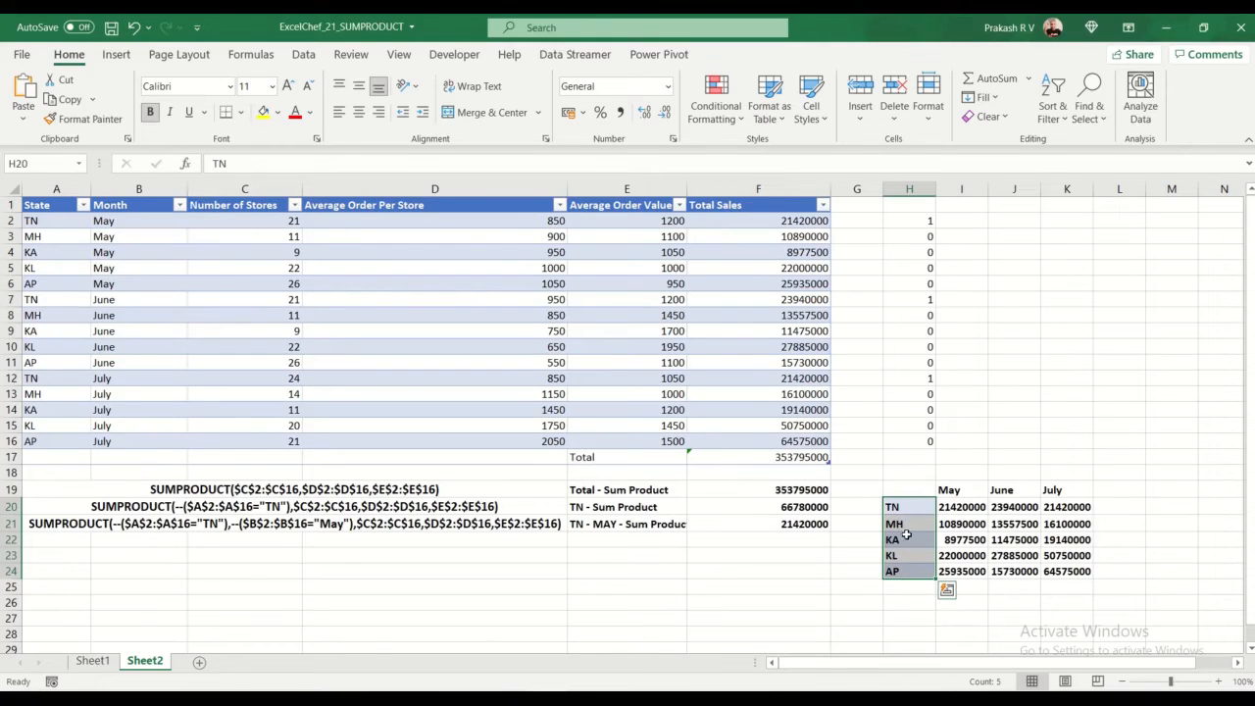
pyautogui.click(968, 507)
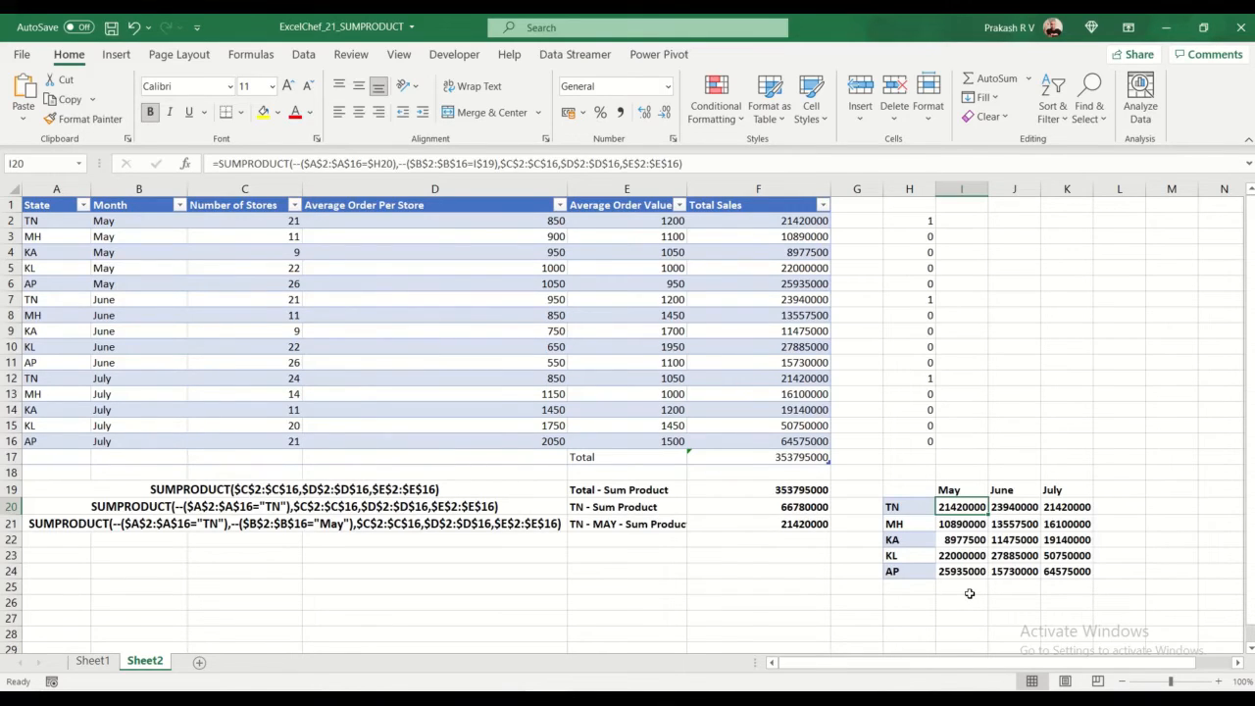
# Step: Compare the SUMPRODUCT formulas in F21 and F19 with the cell-referenced version in I20
pyautogui.click(800, 525)
pyautogui.click(798, 477)
pyautogui.click(800, 491)
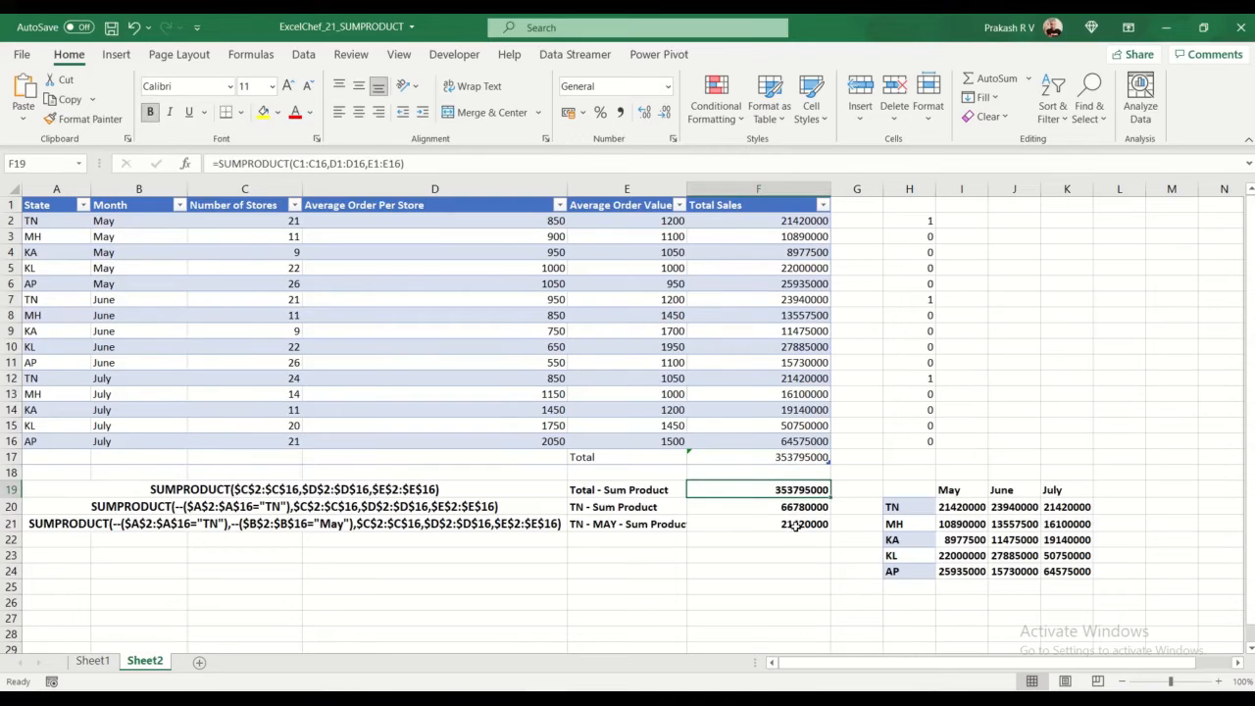
pyautogui.click(796, 525)
pyautogui.click(976, 503)
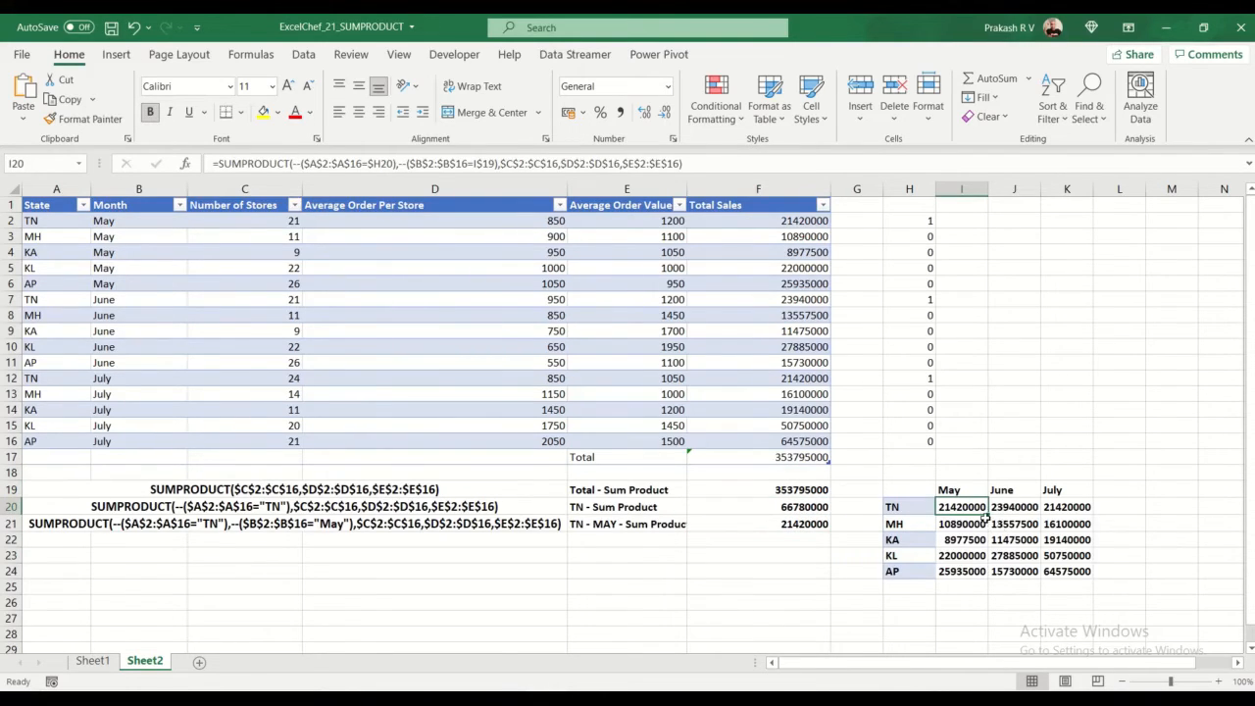
# Step: Review the written TN and May formula in A21, and select the summary grid results I20:K24 to inspect their total
pyautogui.click(197, 530)
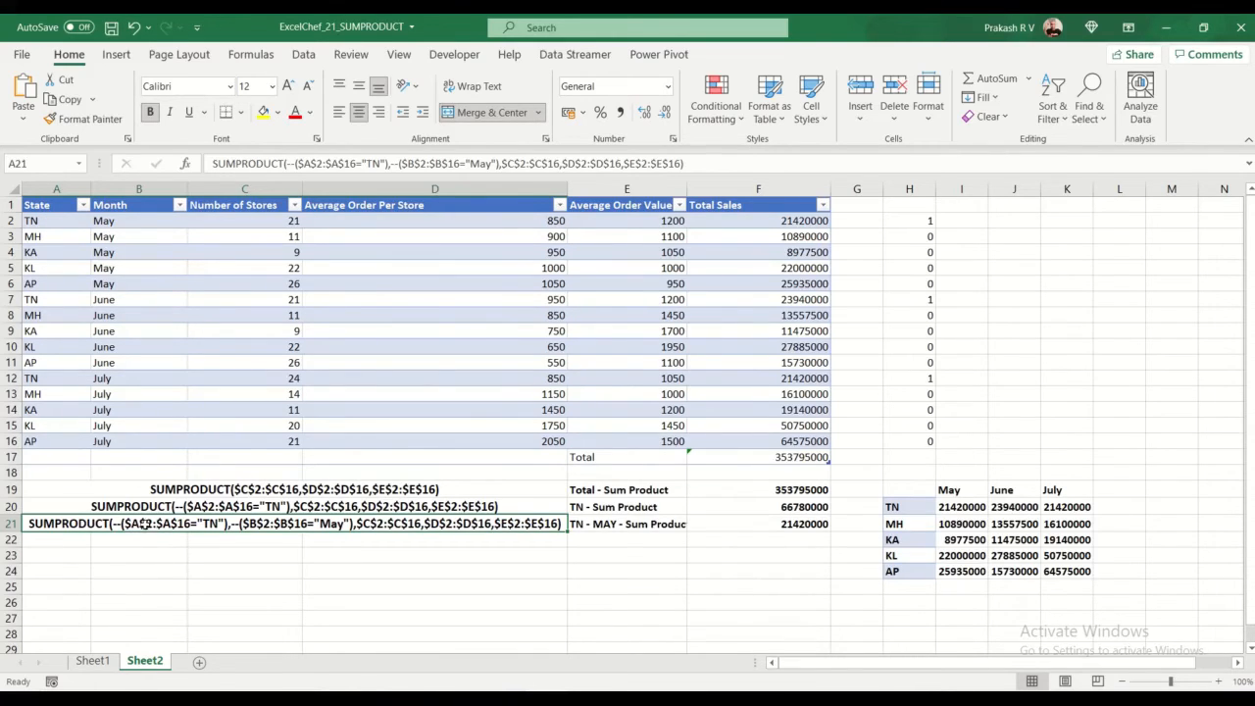
pyautogui.click(970, 507)
pyautogui.keyDown('shift'); pyautogui.click(1086, 570); pyautogui.keyUp('shift')
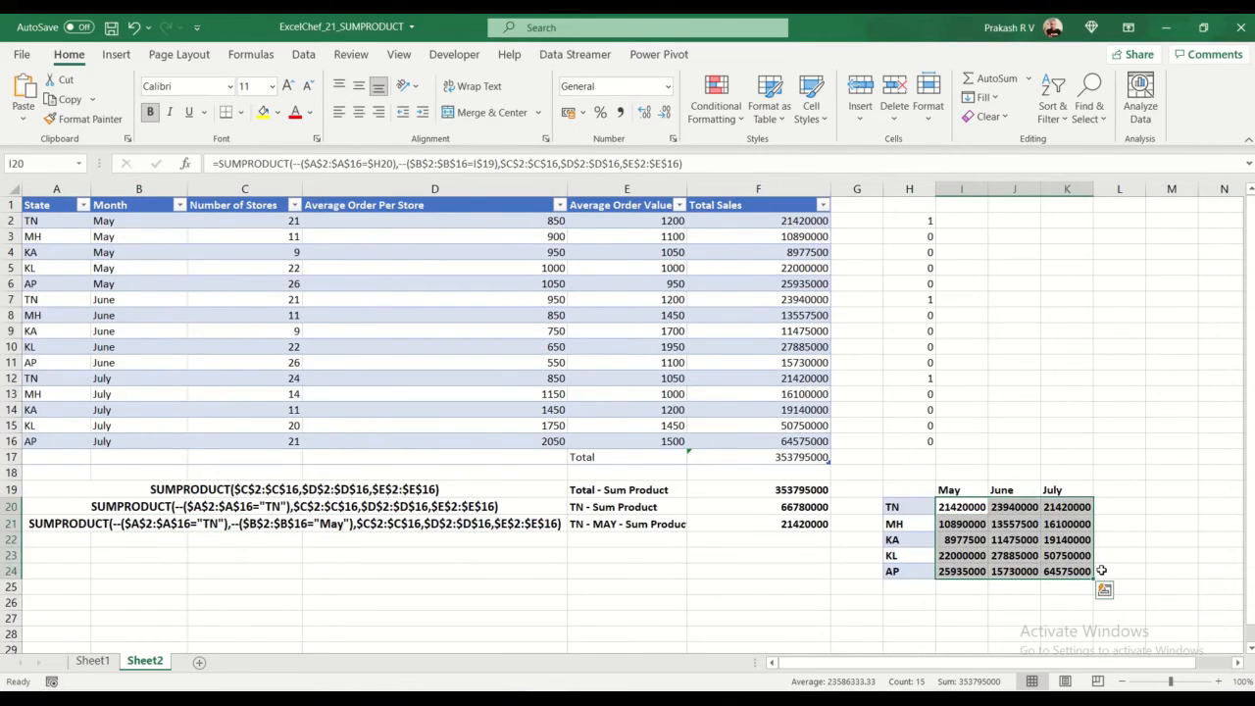
# Step: Clear the summary grid results in I20:K24 and make I20 the active cell
pyautogui.press('Delete')
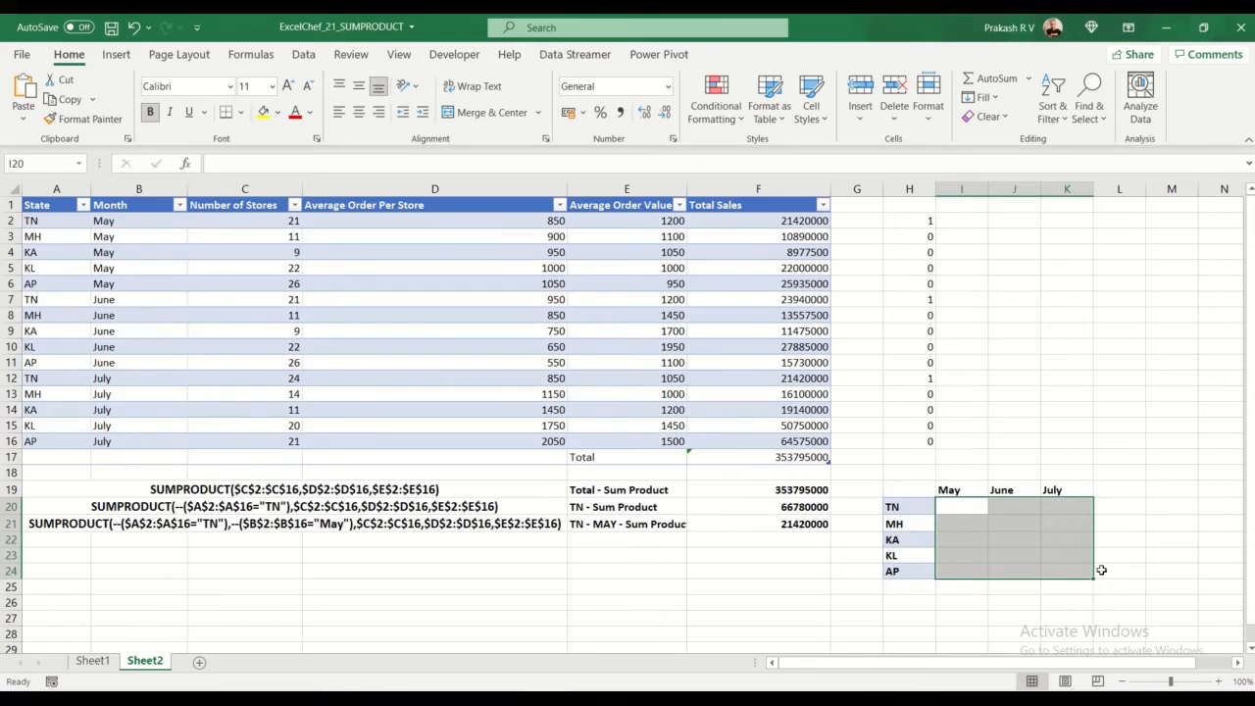
pyautogui.press('Left')
pyautogui.press('Right')
# Step: Start a SUMPRODUCT formula in I20 with the state condition --($A$2:$A$16=$H20), locking the range fully and only the label's column
pyautogui.write('=SUMPRODUCT(')
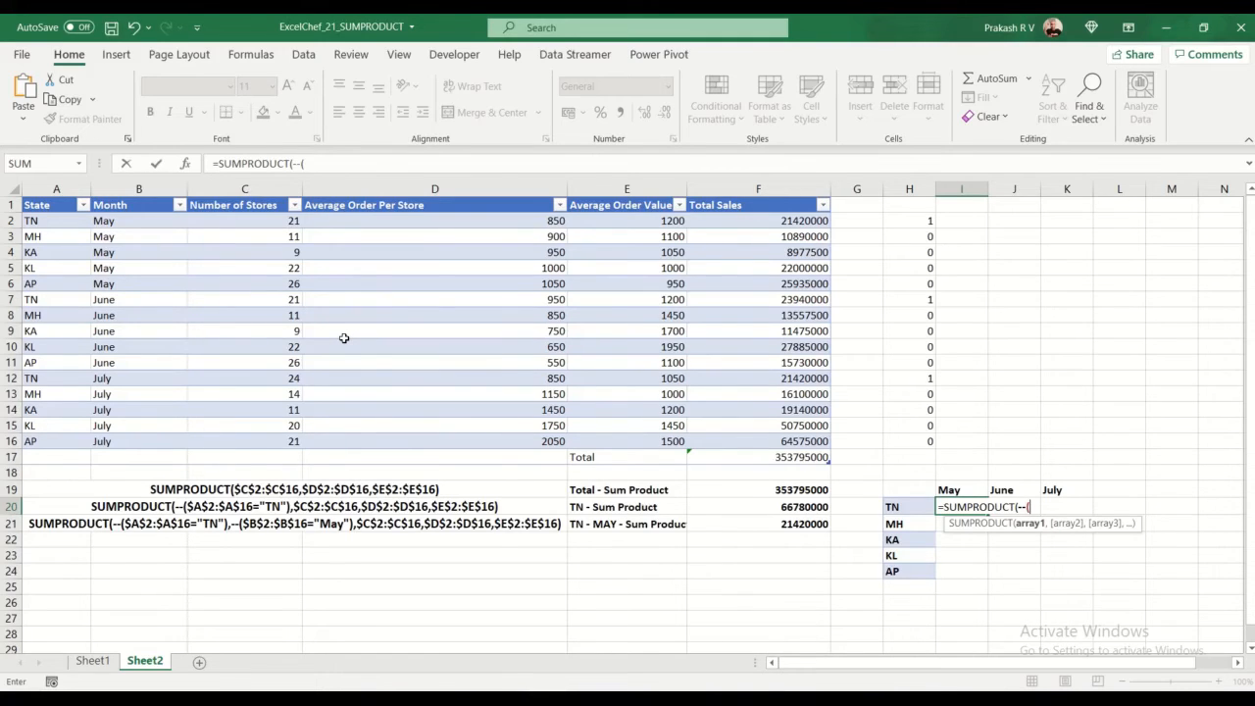
pyautogui.moveTo(55, 221); pyautogui.dragTo(83, 441)
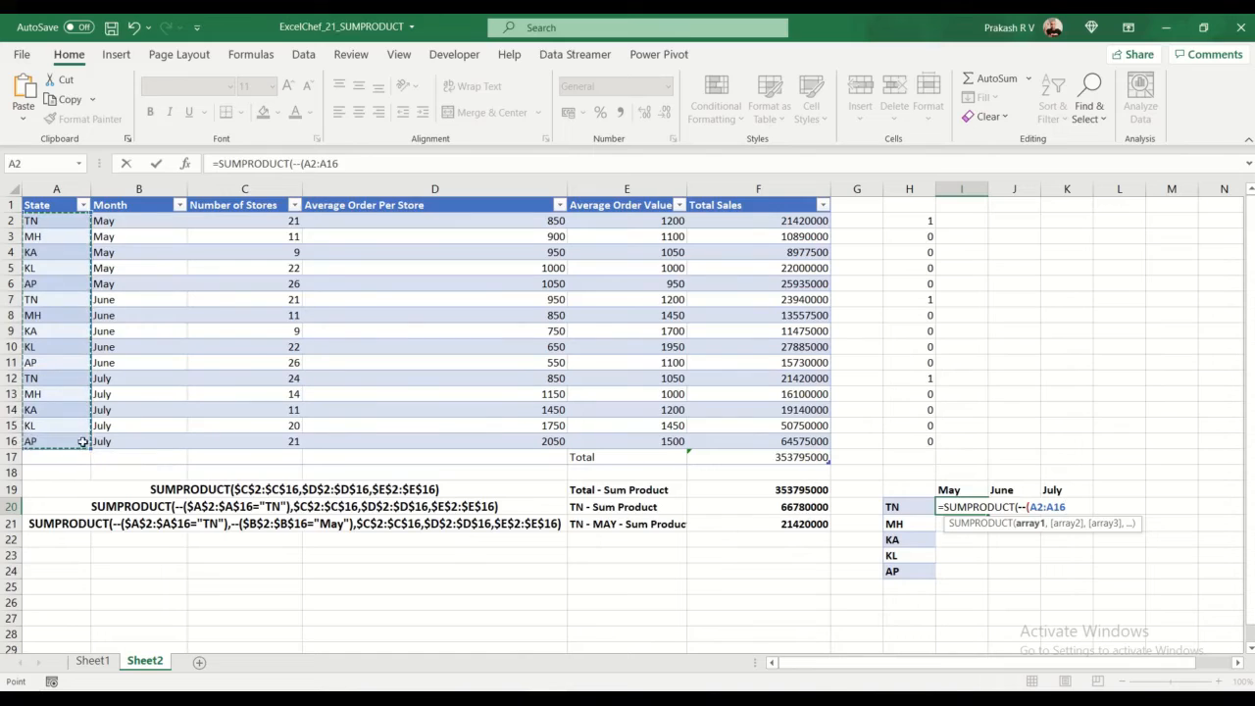
pyautogui.doubleClick(1040, 507)
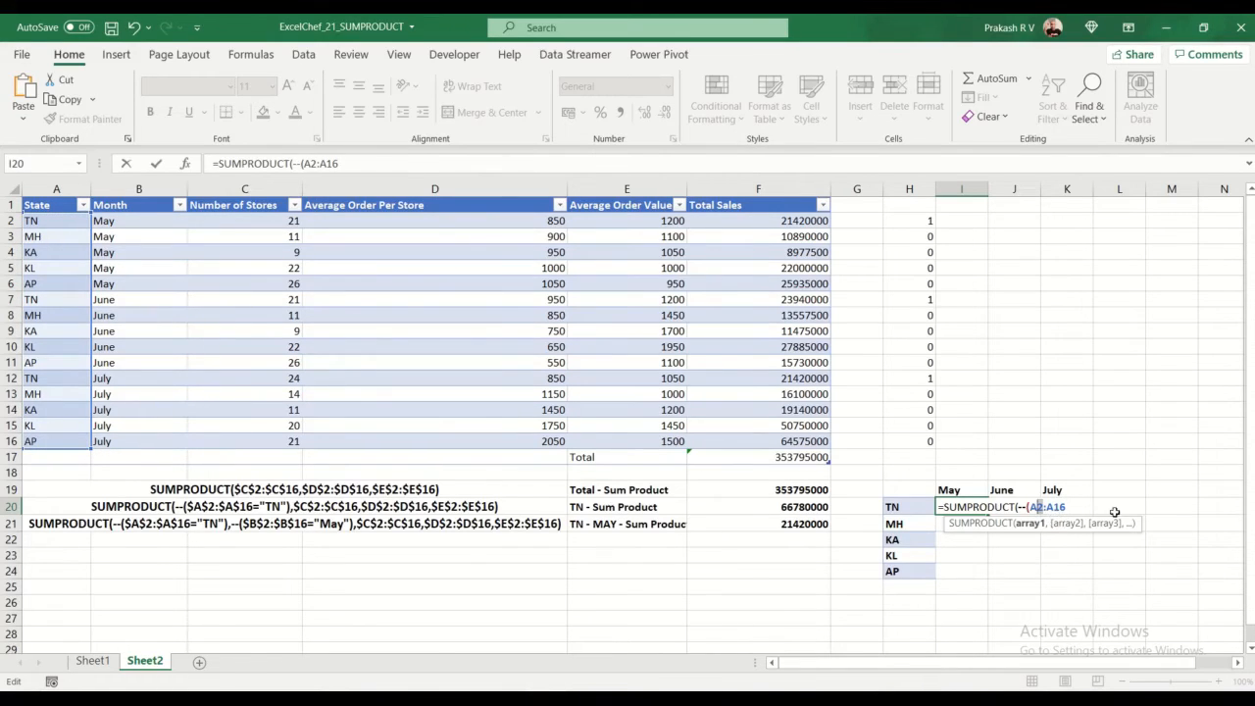
pyautogui.press('F4')
pyautogui.doubleClick(1072, 506)
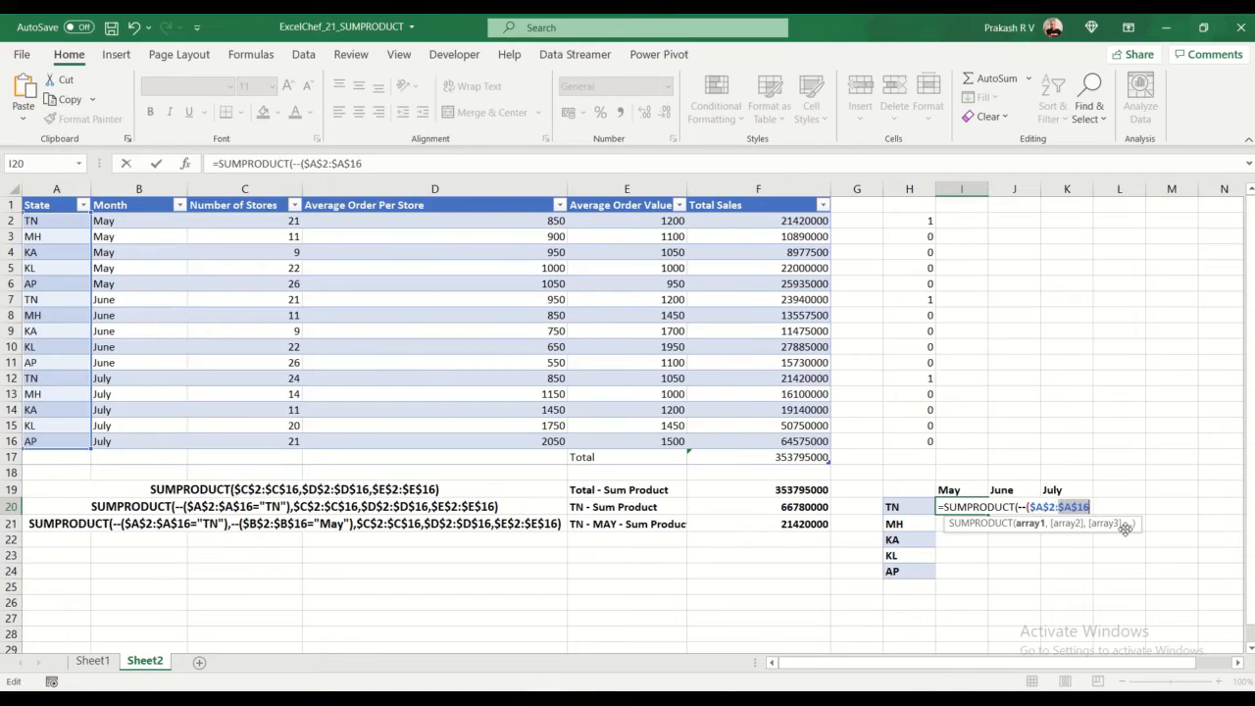
pyautogui.press('F4')
pyautogui.click(908, 508)
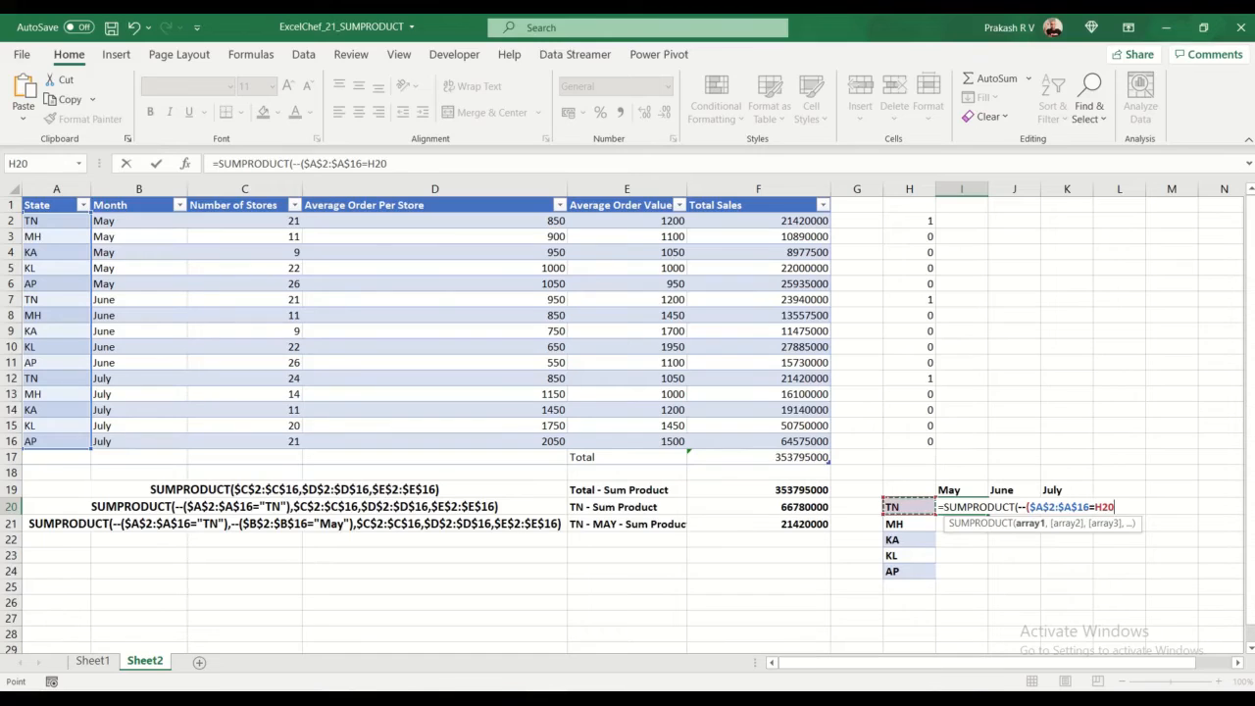
pyautogui.press('F4')
pyautogui.press('F4')
pyautogui.press('F4')
pyautogui.write(')')
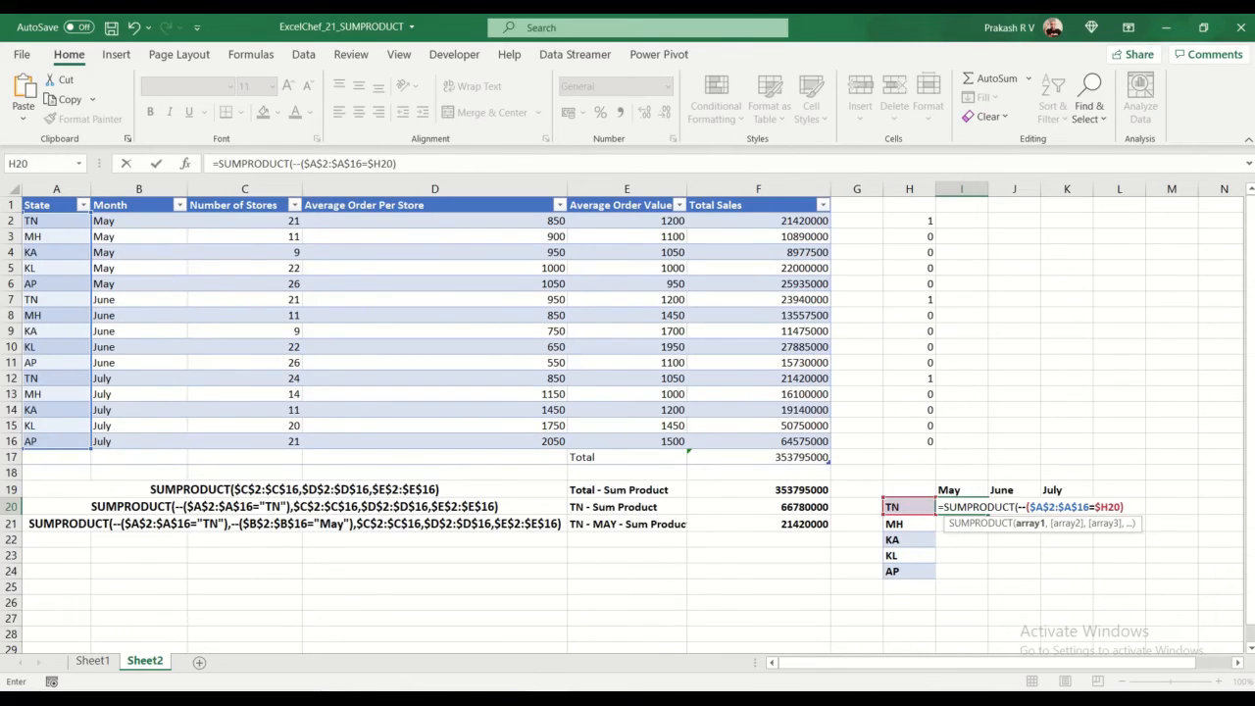
pyautogui.write(',--')
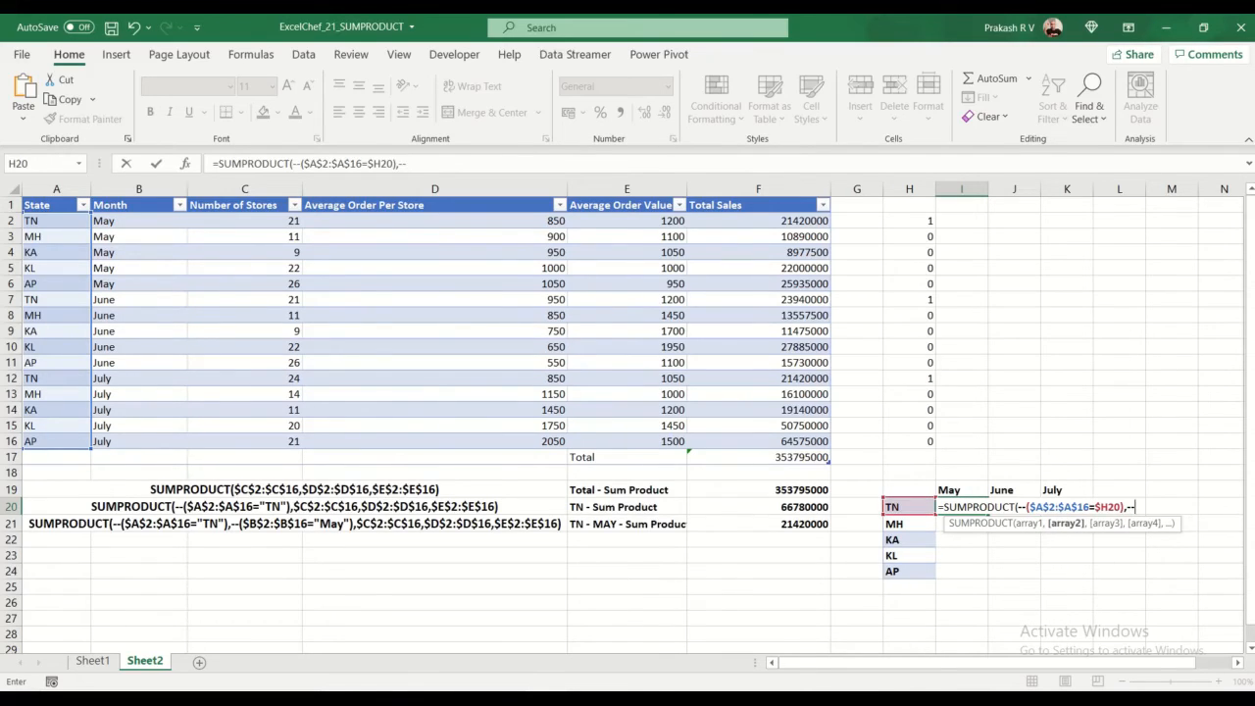
pyautogui.write('(')
# Step: Add the month condition --($B$2:$B$16=I$19) as the second array, locking the range fully and only the heading's row
pyautogui.moveTo(154, 220); pyautogui.dragTo(155, 444)
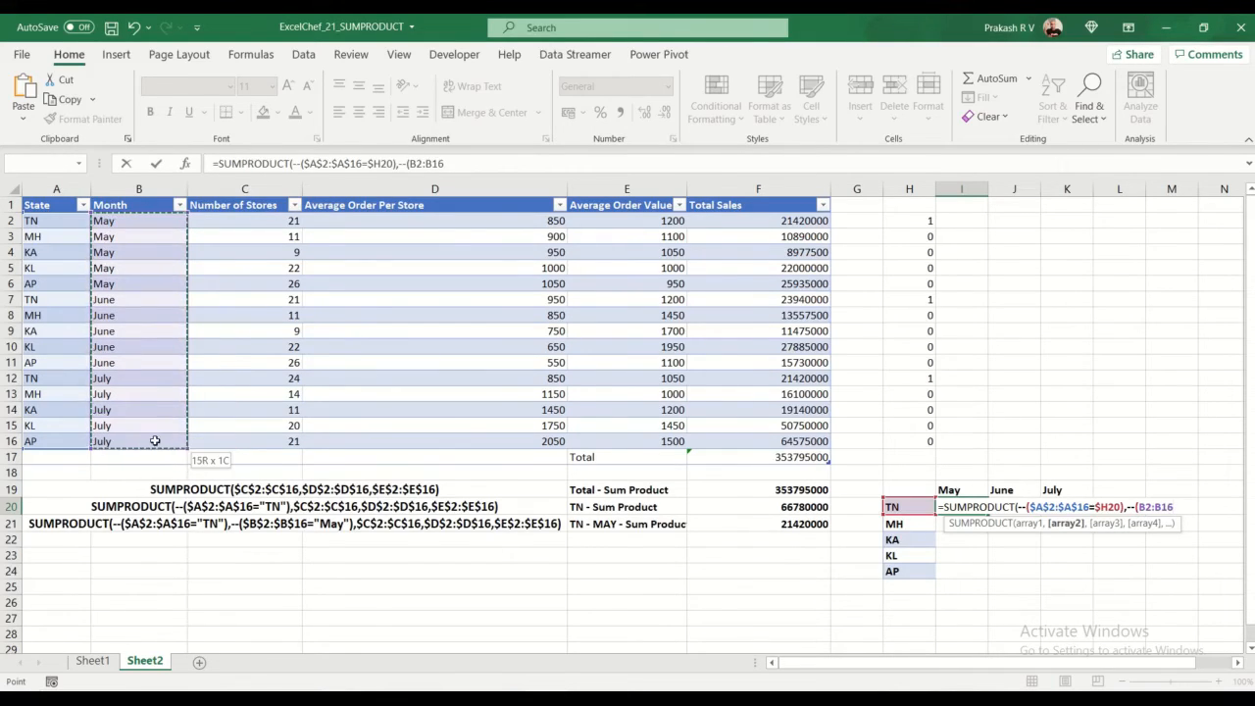
pyautogui.click(1146, 507)
pyautogui.press('F4')
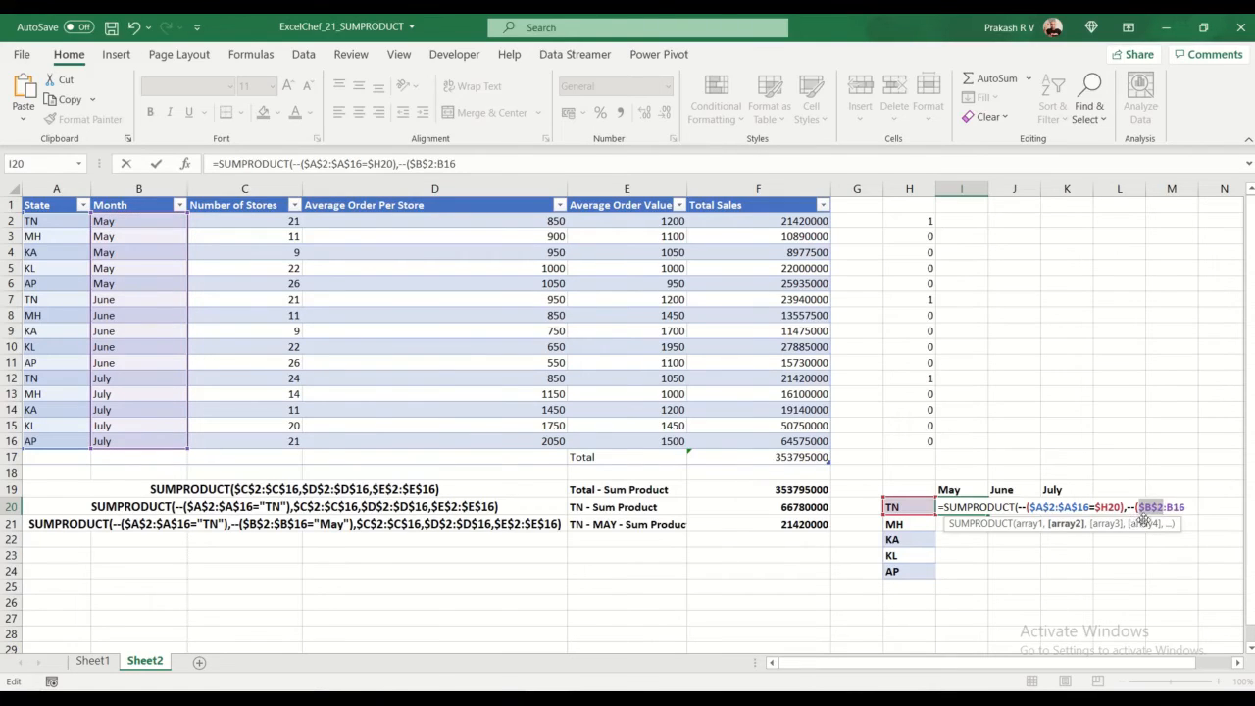
pyautogui.click(1182, 508)
pyautogui.press('F4')
pyautogui.click(1202, 506)
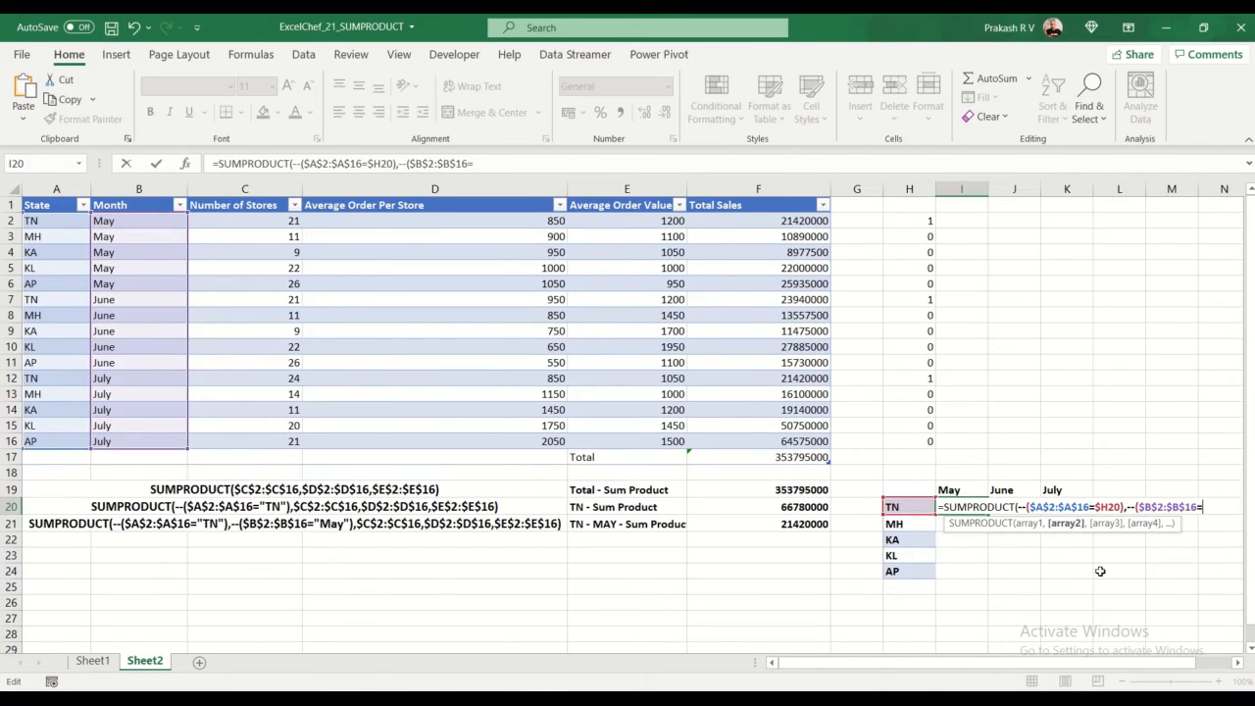
pyautogui.click(959, 488)
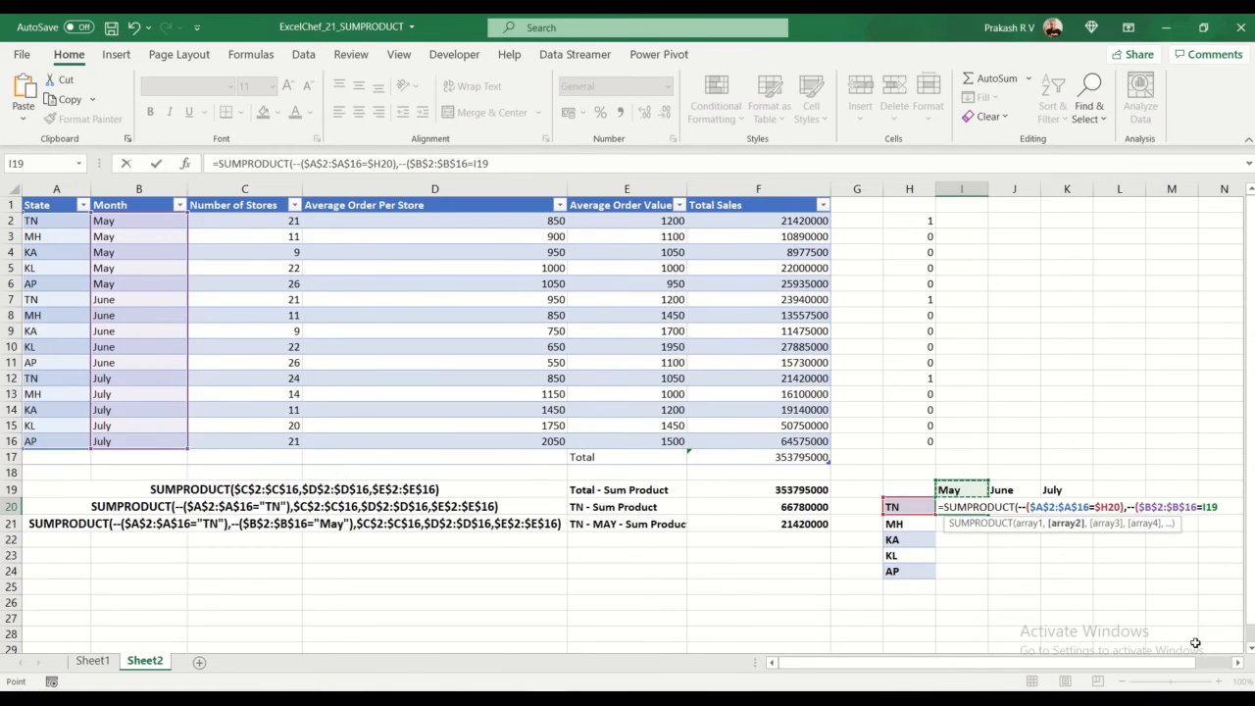
pyautogui.press('F4')
pyautogui.press('F4')
pyautogui.write('),')
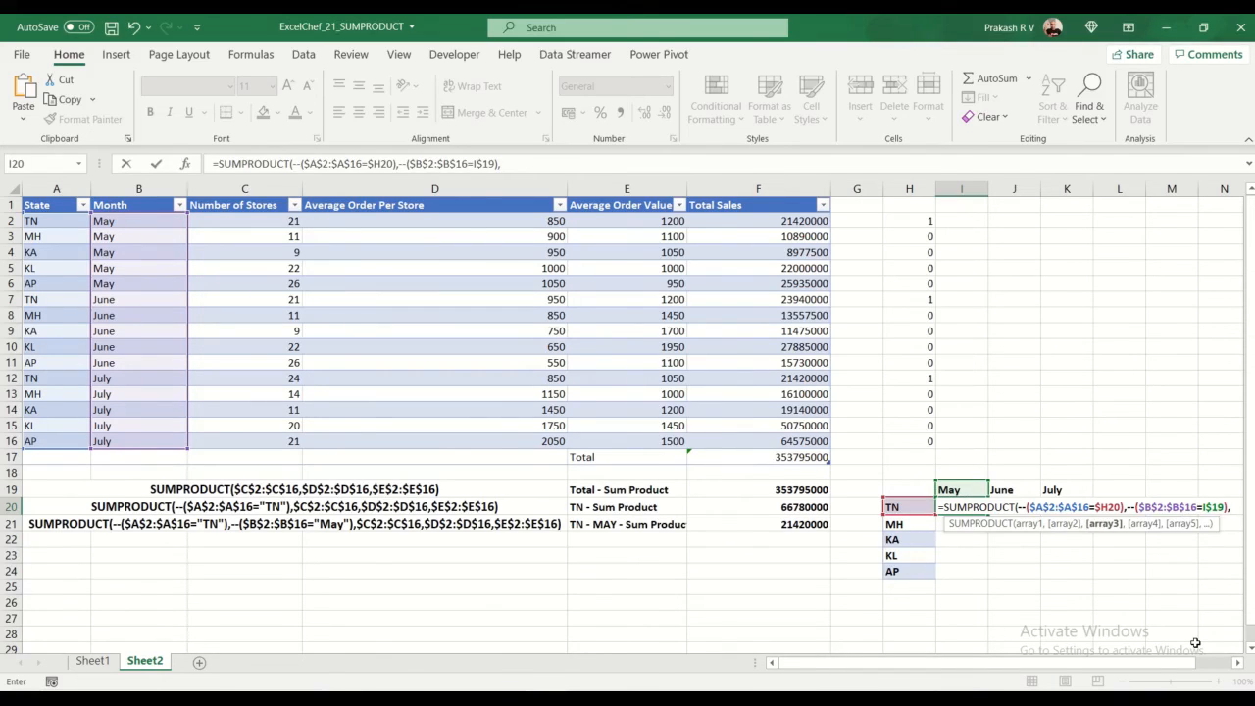
# Step: Complete the I20 formula with the absolute arrays $C$2:$C$16, $D$2:$D$16 and $E$2:$E$16, and enter it
pyautogui.moveTo(280, 220); pyautogui.dragTo(284, 442)
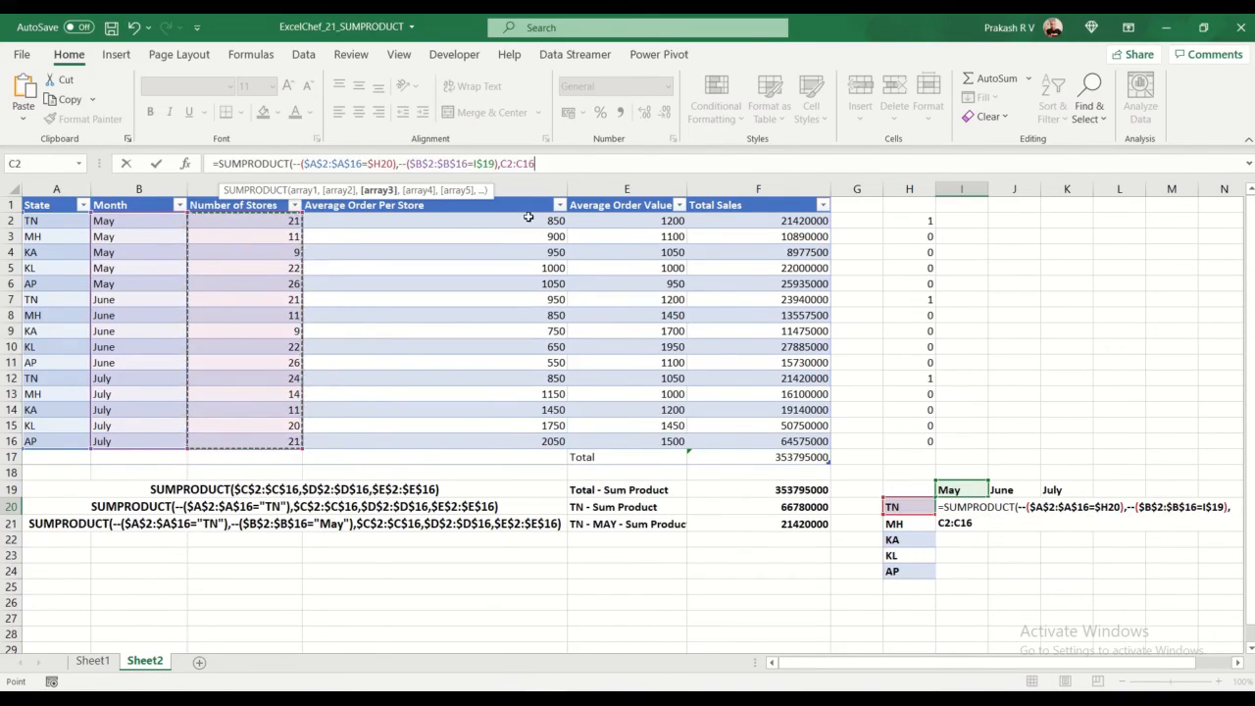
pyautogui.press('F4')
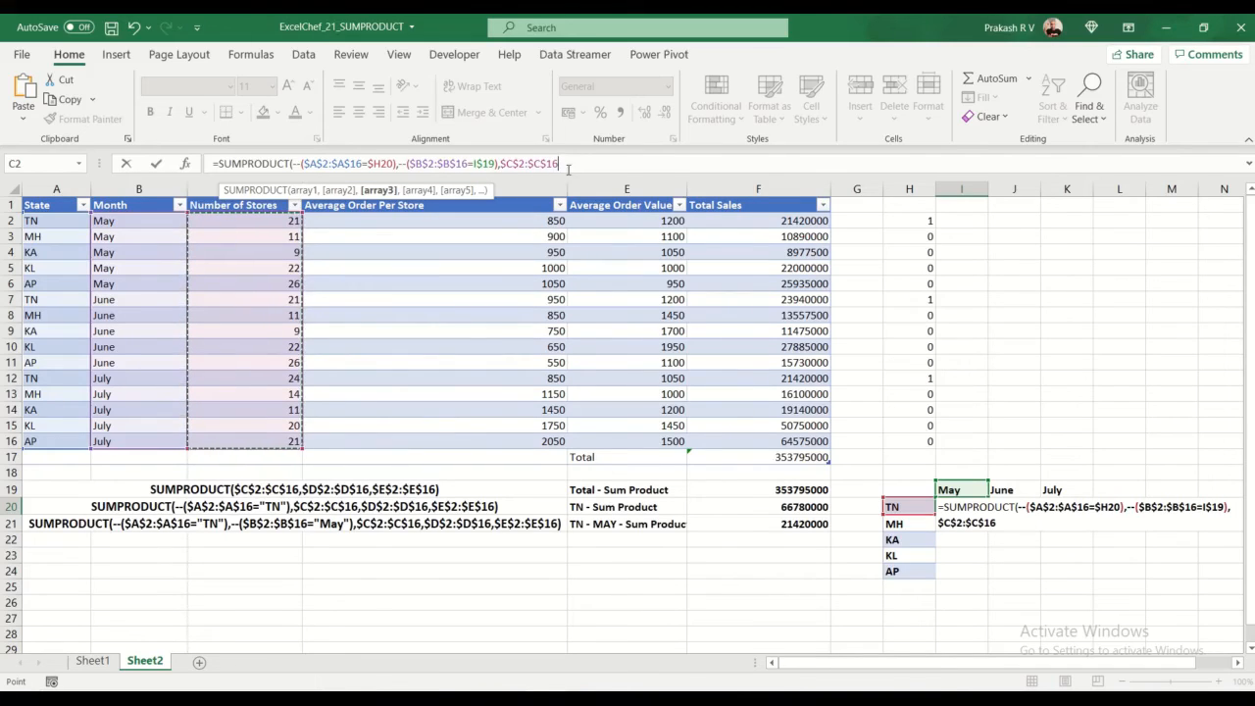
pyautogui.write(',')
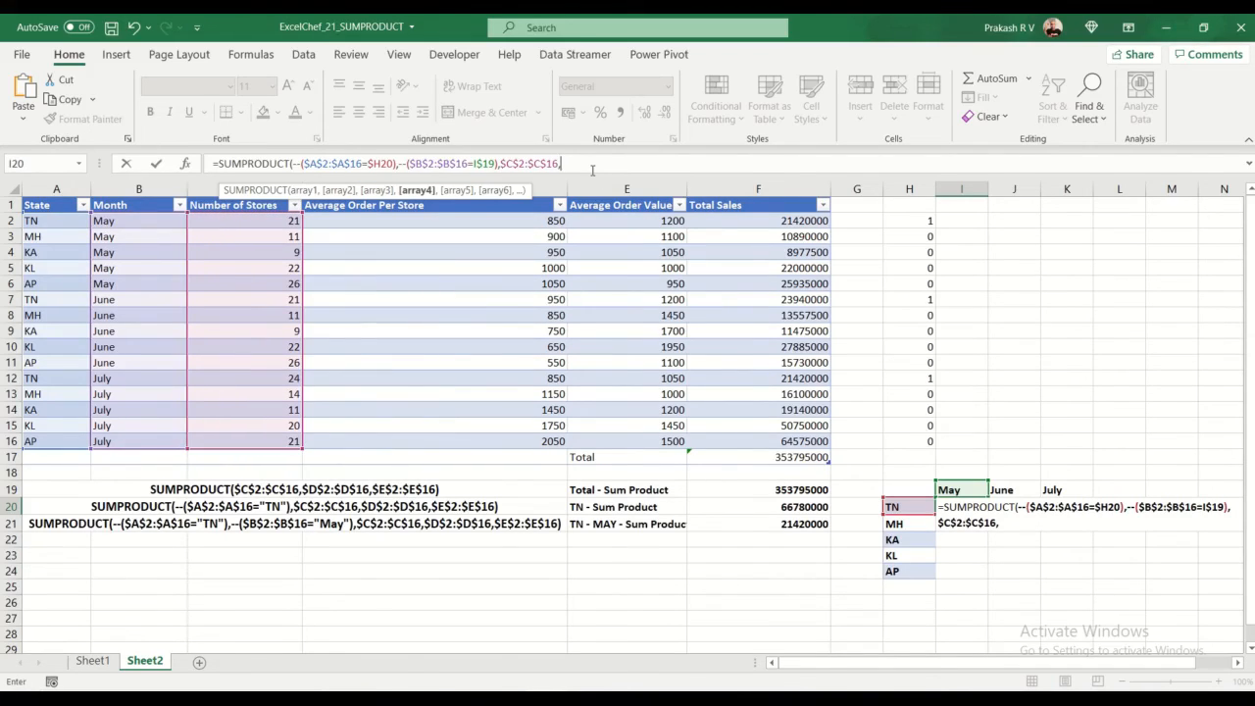
pyautogui.moveTo(429, 221); pyautogui.dragTo(442, 442)
pyautogui.press('F4')
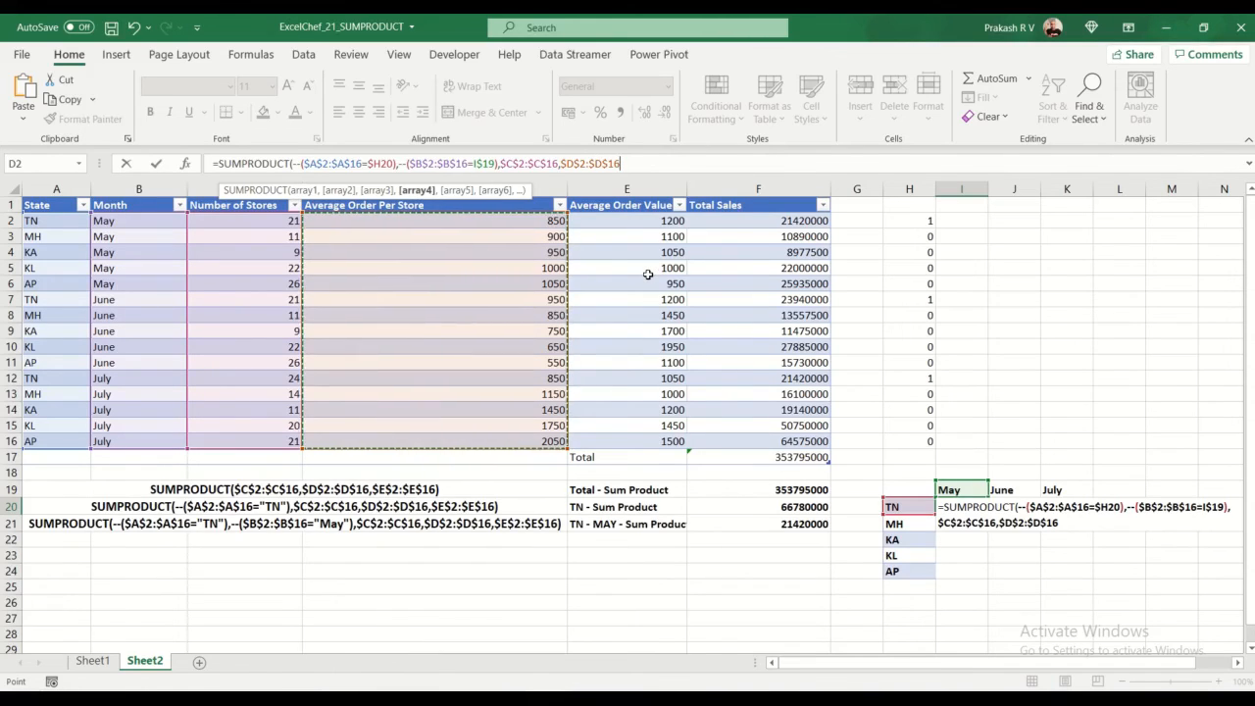
pyautogui.write(',')
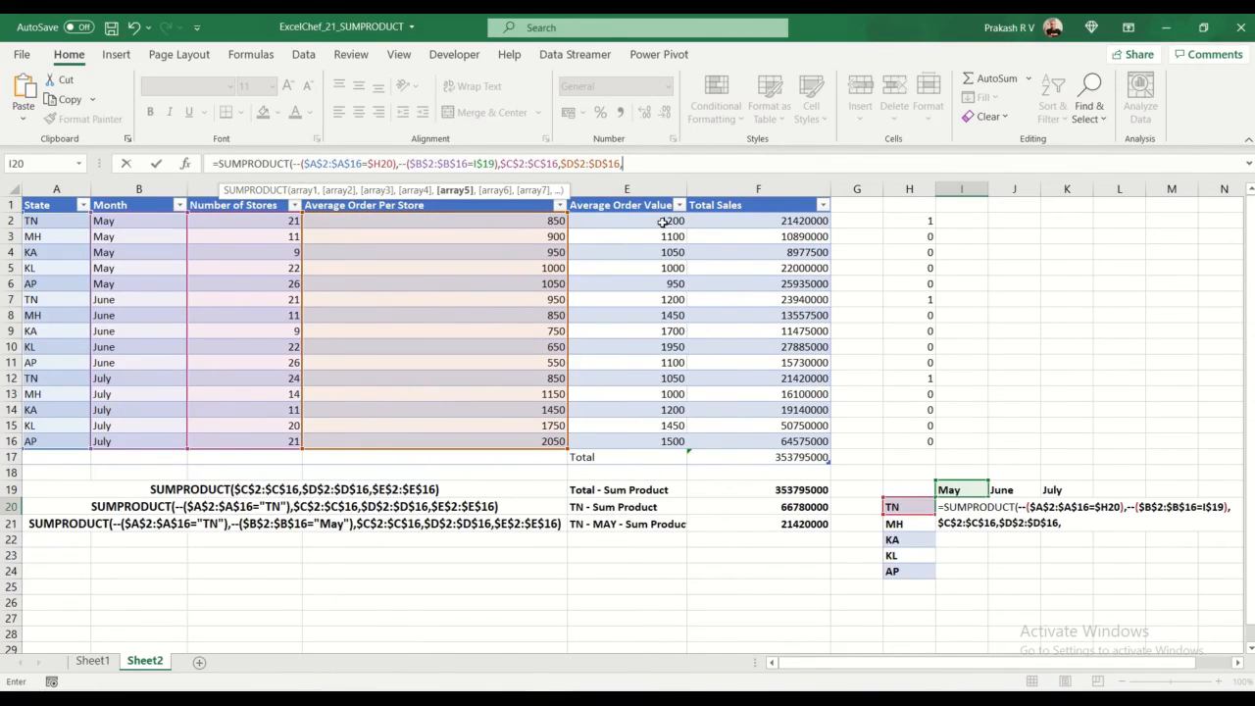
pyautogui.moveTo(664, 224); pyautogui.dragTo(667, 446)
pyautogui.press('F4')
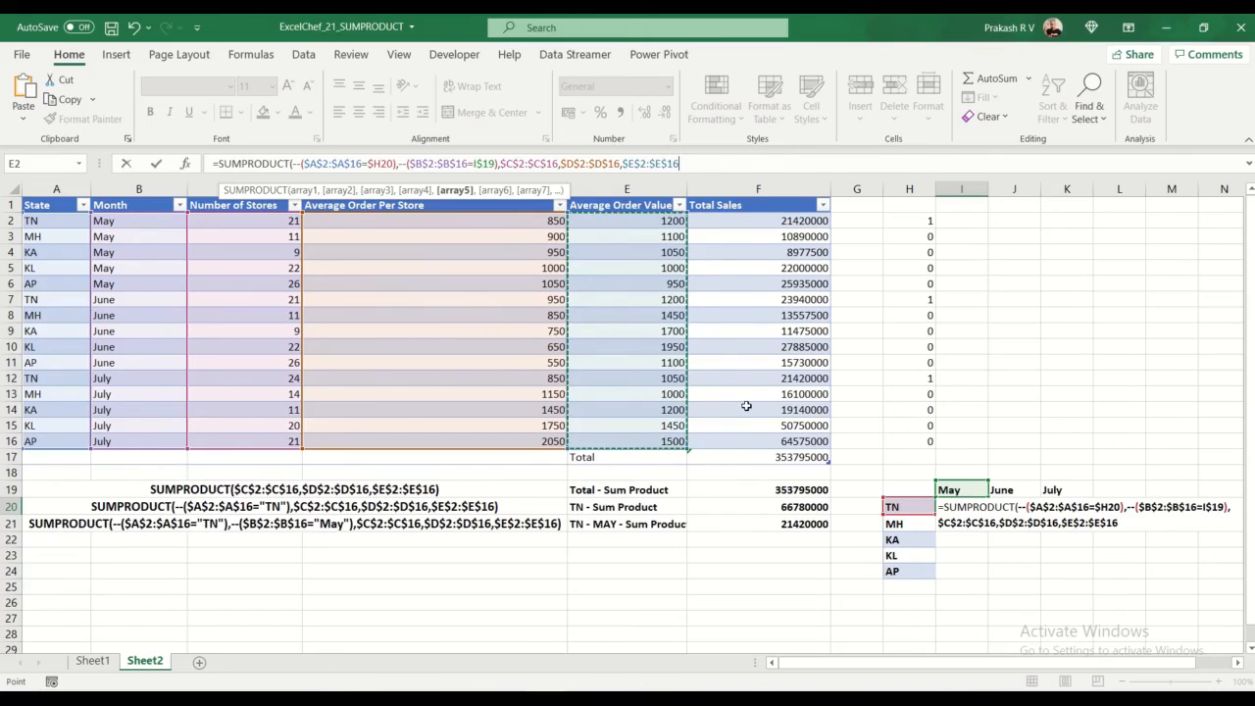
pyautogui.write(')')
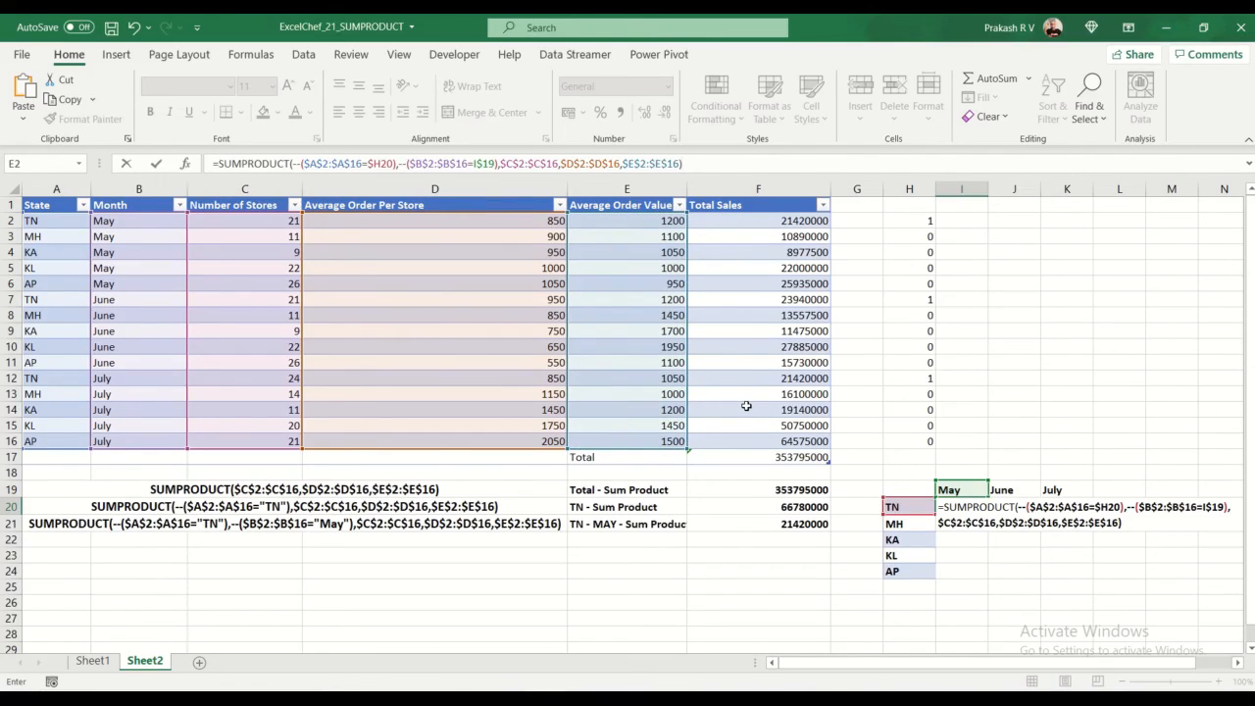
pyautogui.press('Return')
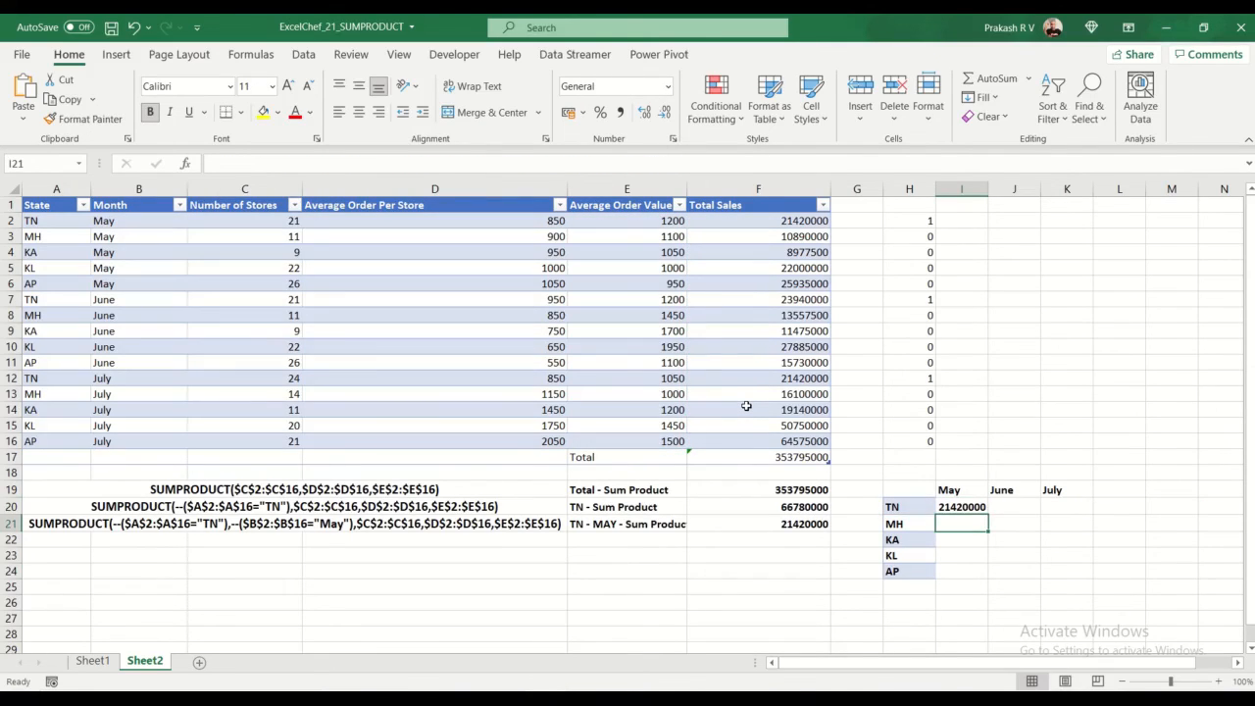
# Step: Fill the I20 formula across and down the summary grid through K24
pyautogui.click(981, 505)
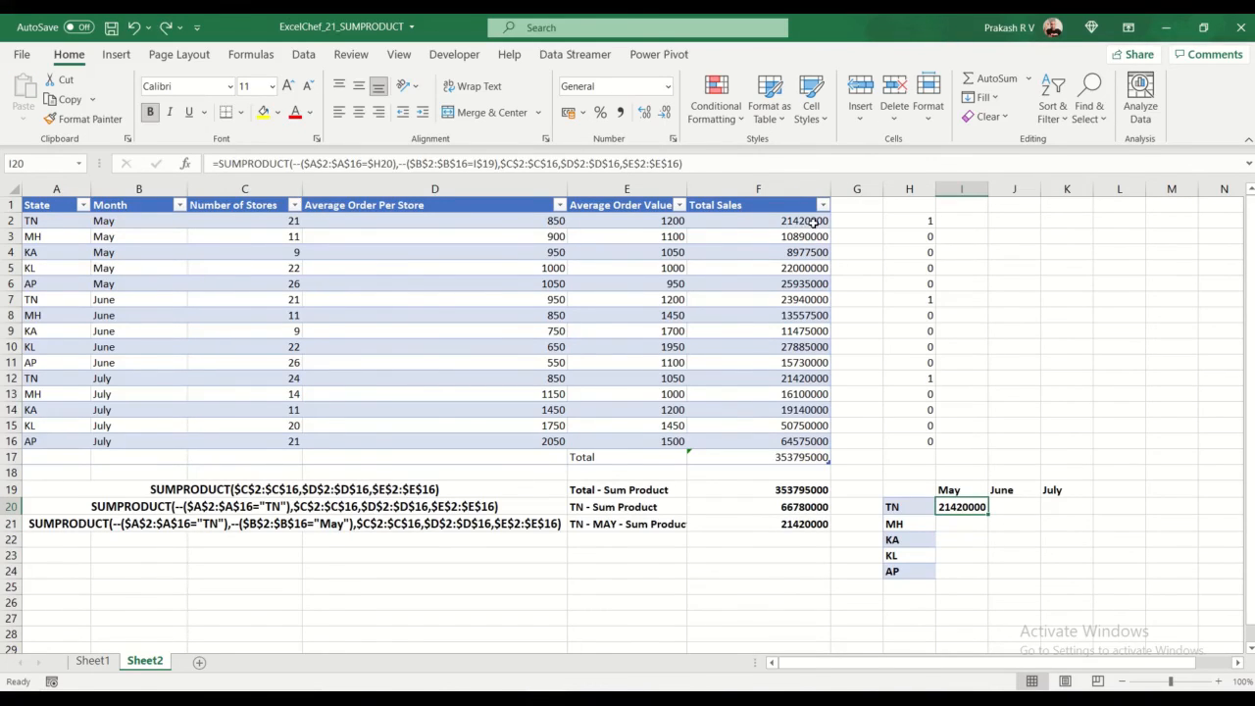
pyautogui.moveTo(988, 513); pyautogui.dragTo(1092, 578)
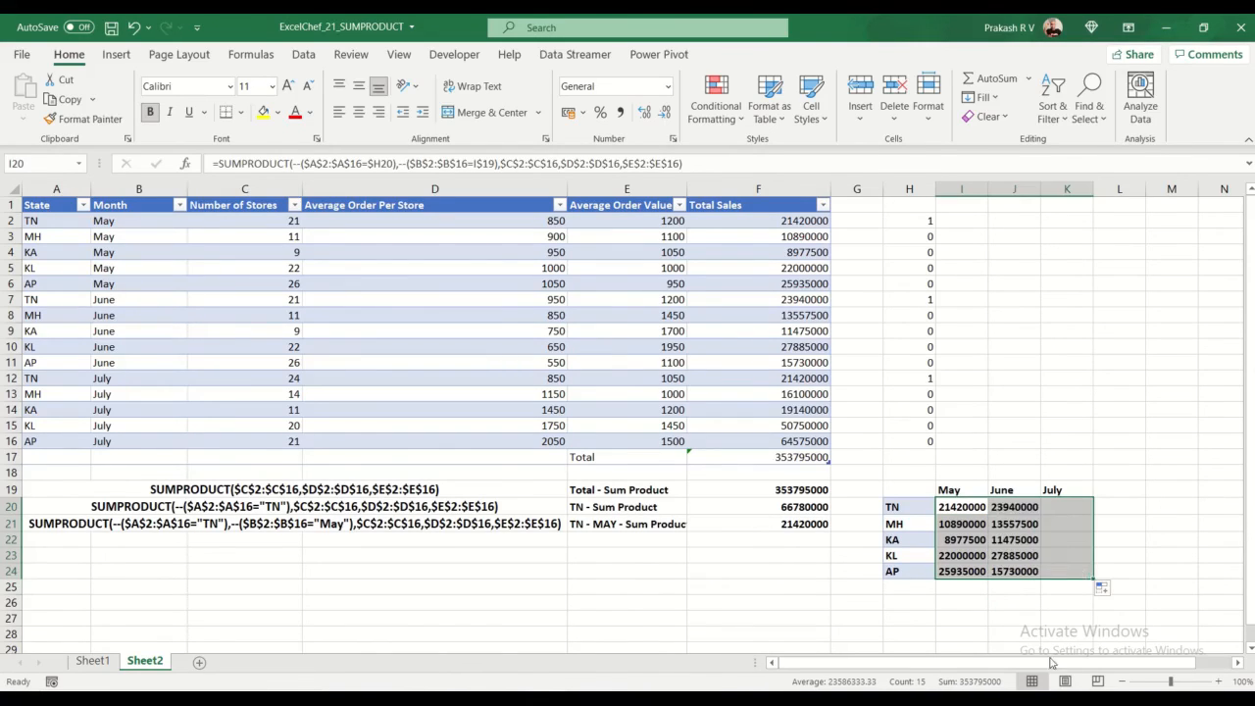
# Step: Compare the grid results in J20, K20 and K24 with the matching Total Sales values in F7, F12 and F16
pyautogui.click(1016, 507)
pyautogui.click(821, 301)
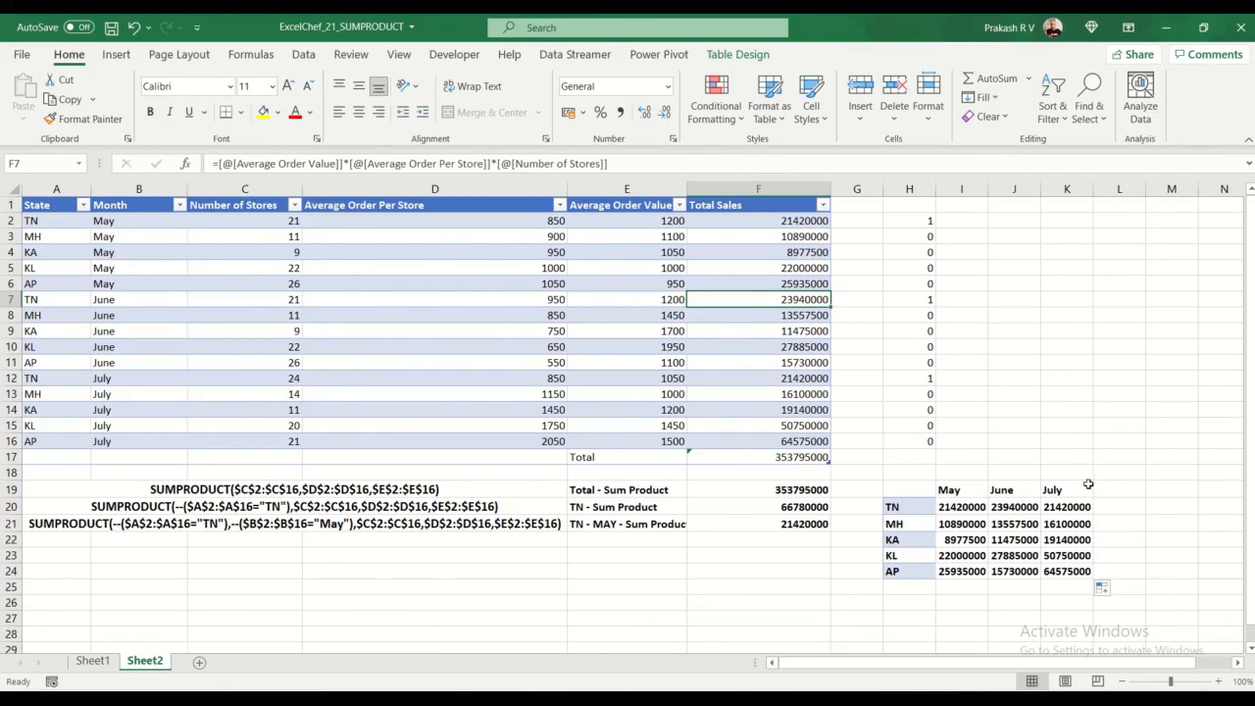
pyautogui.click(1079, 507)
pyautogui.click(816, 380)
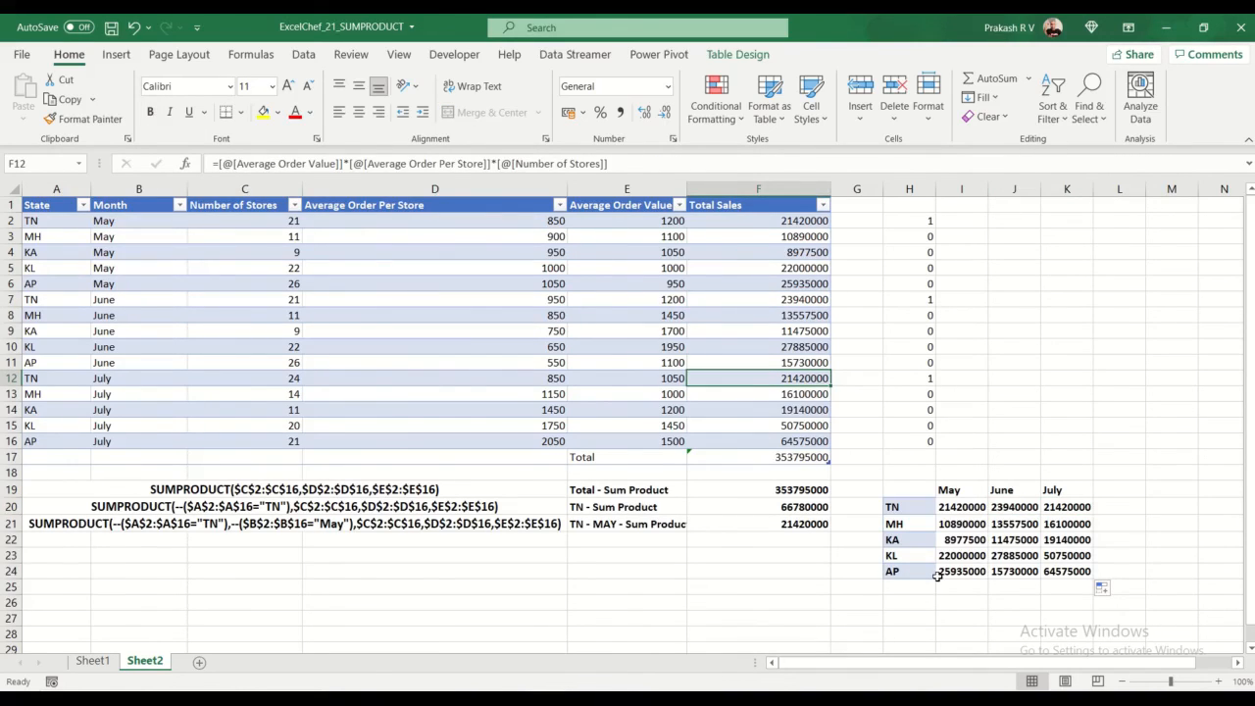
pyautogui.click(806, 445)
pyautogui.click(1074, 572)
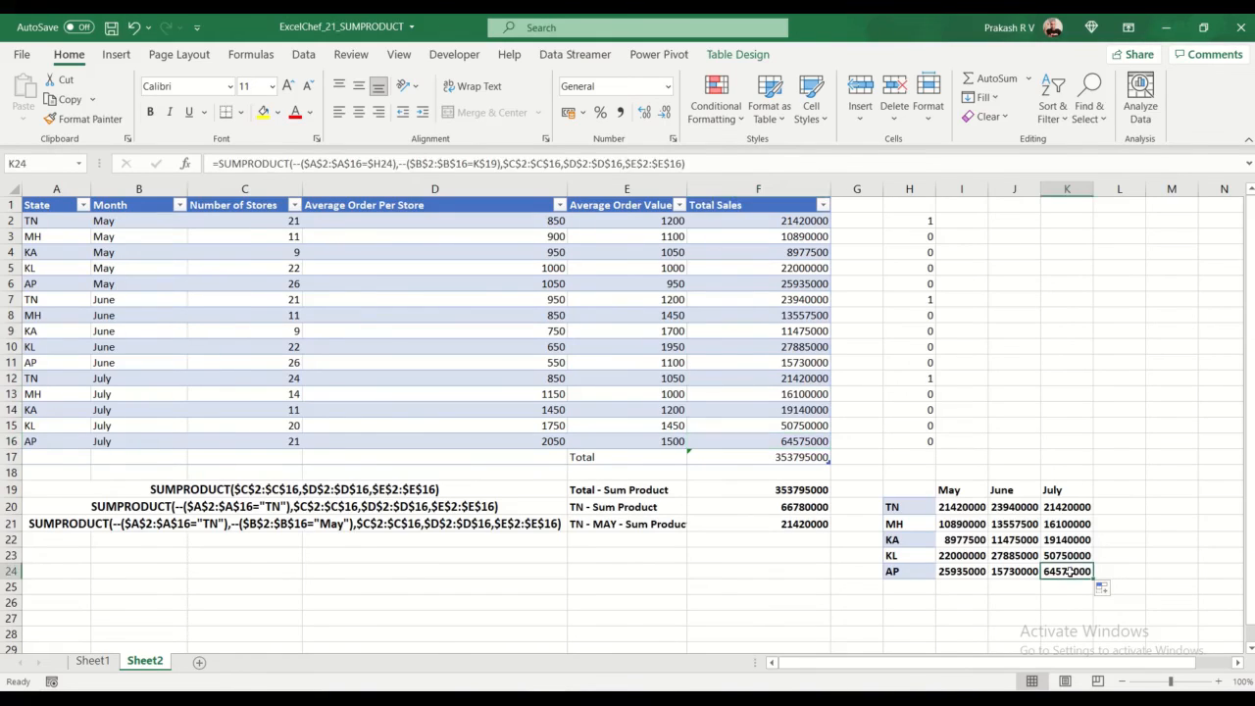